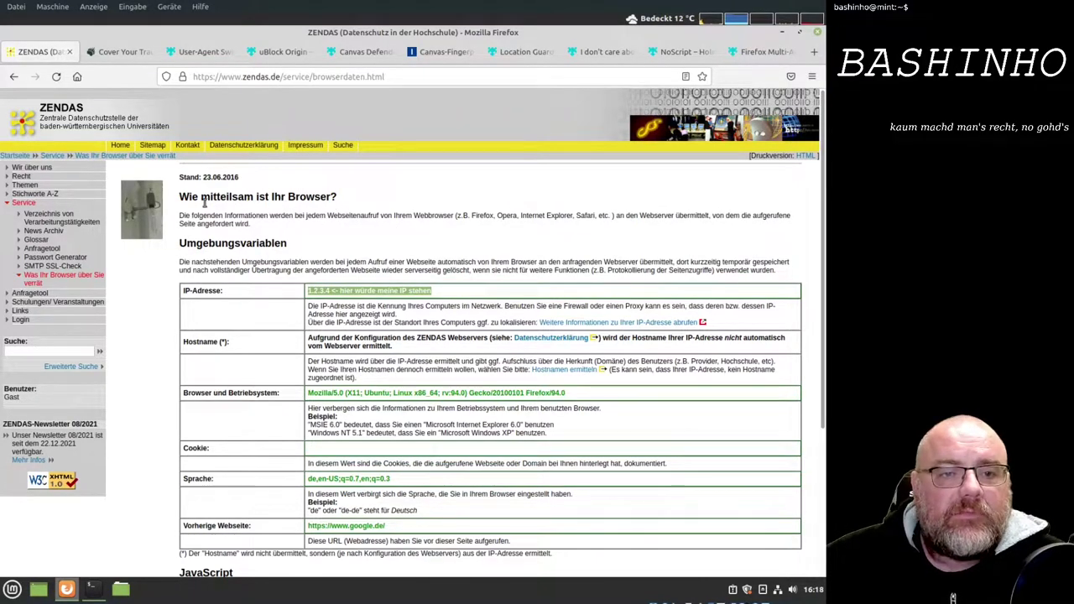
Step: Scroll to the Umgebungsvariablen table, highlight the user-agent string, and zoom the page to 120%
scroll(311, 259, down, 2)
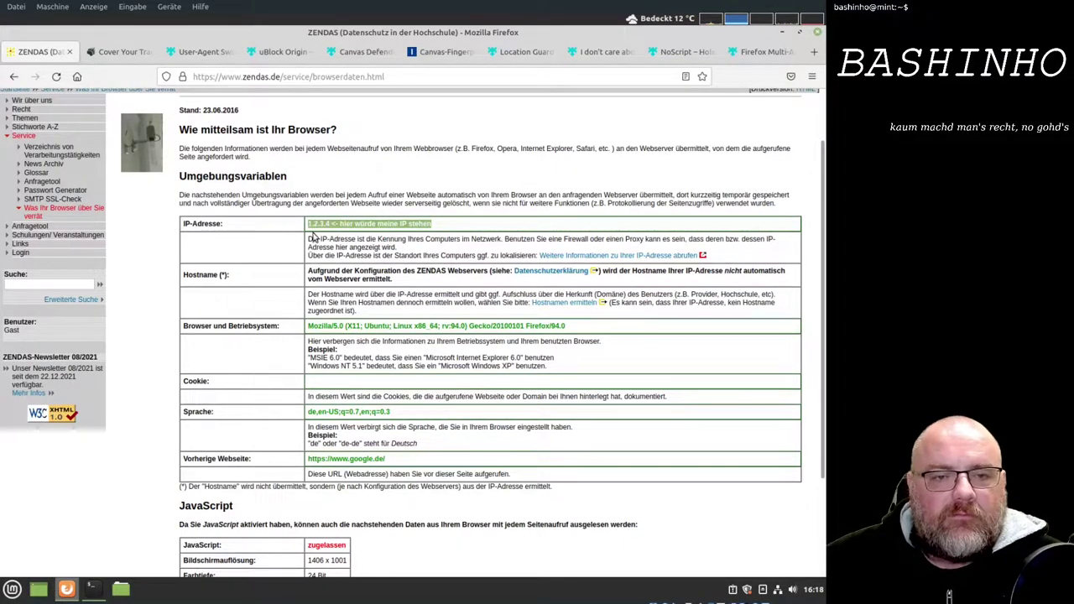
scroll(292, 270, down, 2)
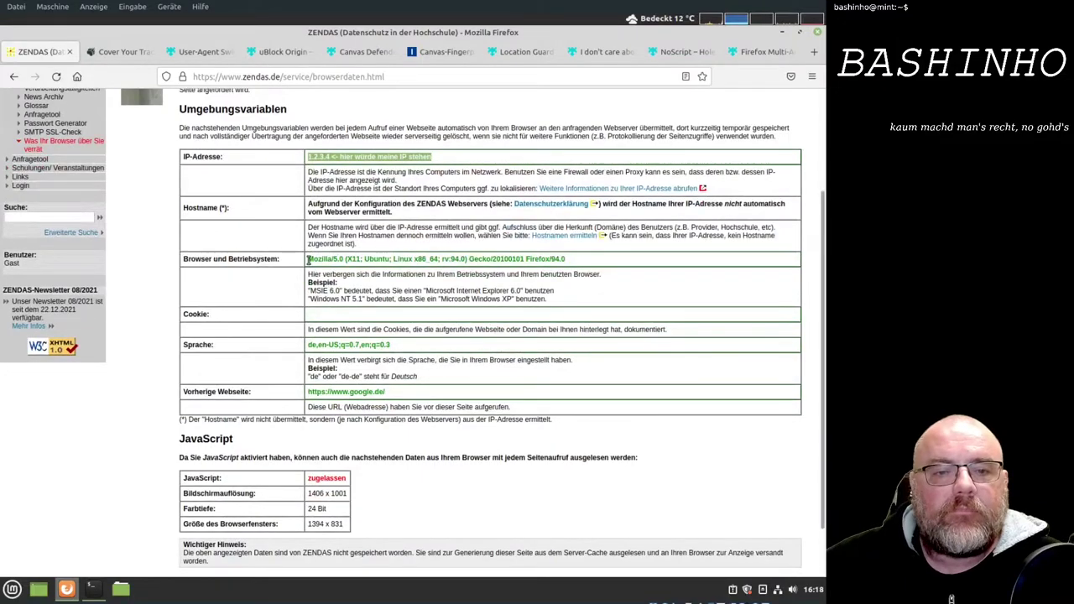
drag(308, 260, 581, 263)
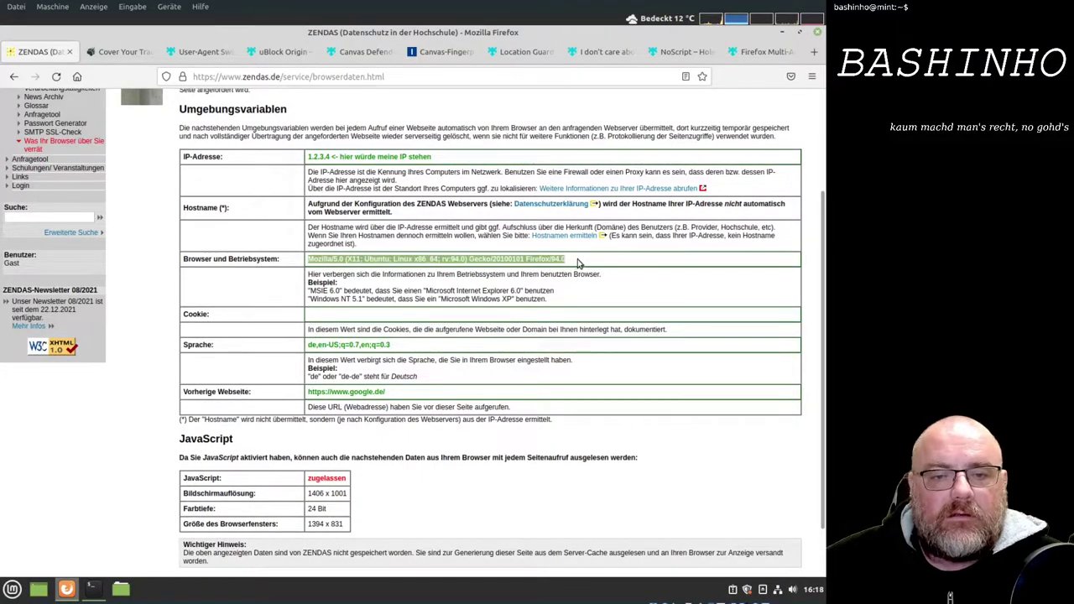
click(581, 262)
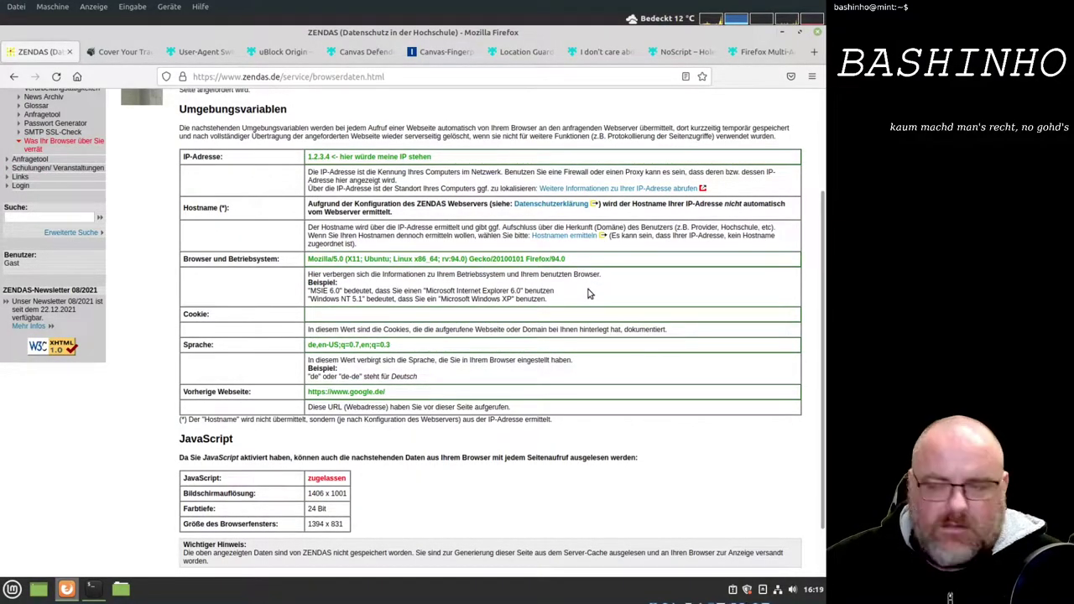
key(ctrl+plus)
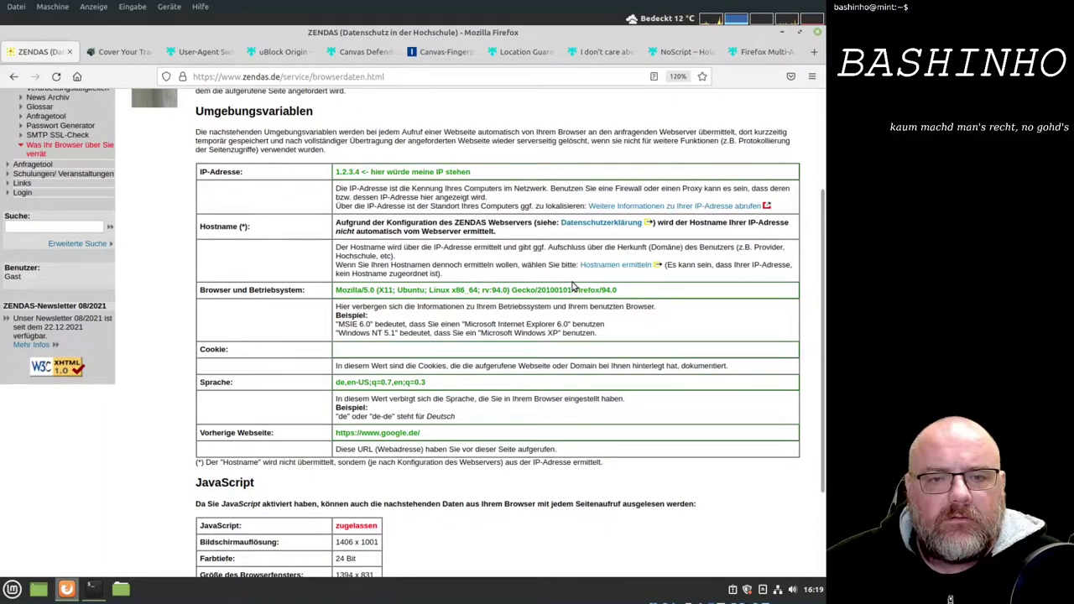
Step: Zoom to 130% and highlight Ubuntu, Linux x86_64 and Firefox/94.0 in the user-agent string
key(ctrl+plus)
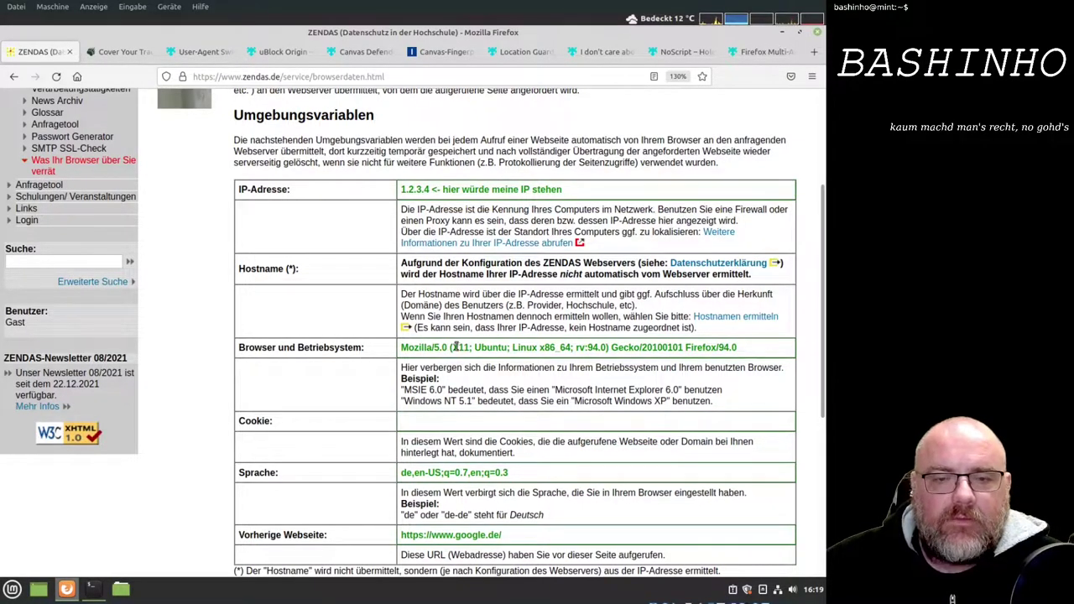
drag(474, 347, 564, 351)
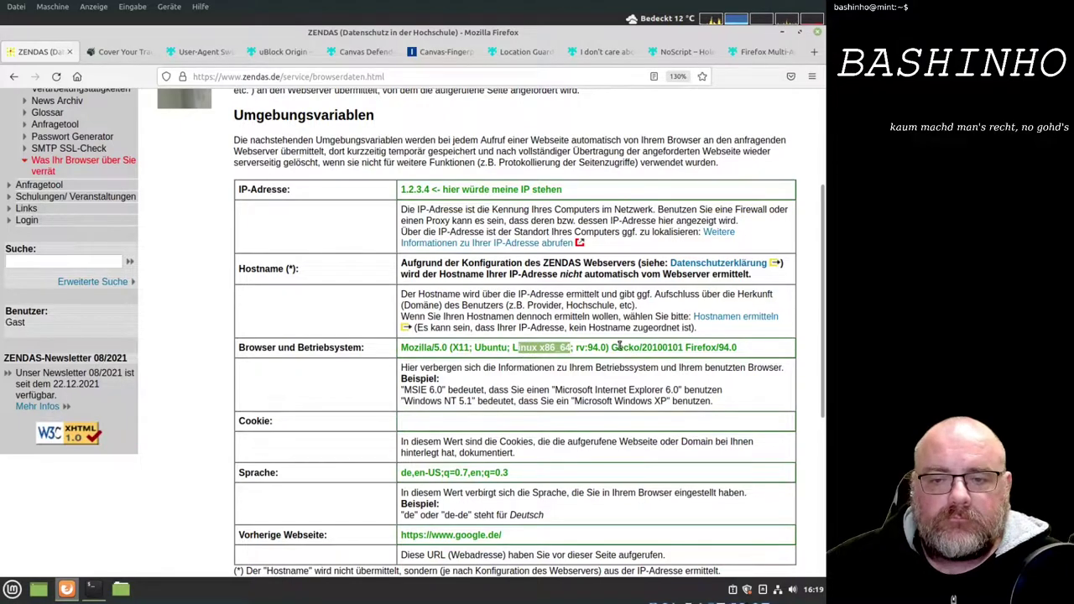
click(612, 349)
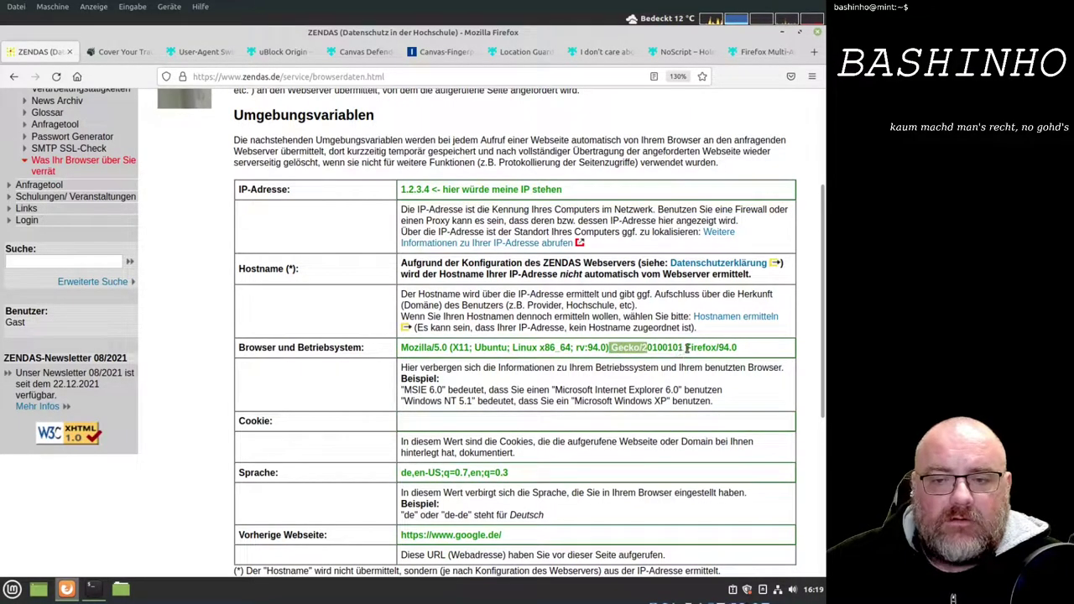
double_click(692, 348)
shift+click(730, 347)
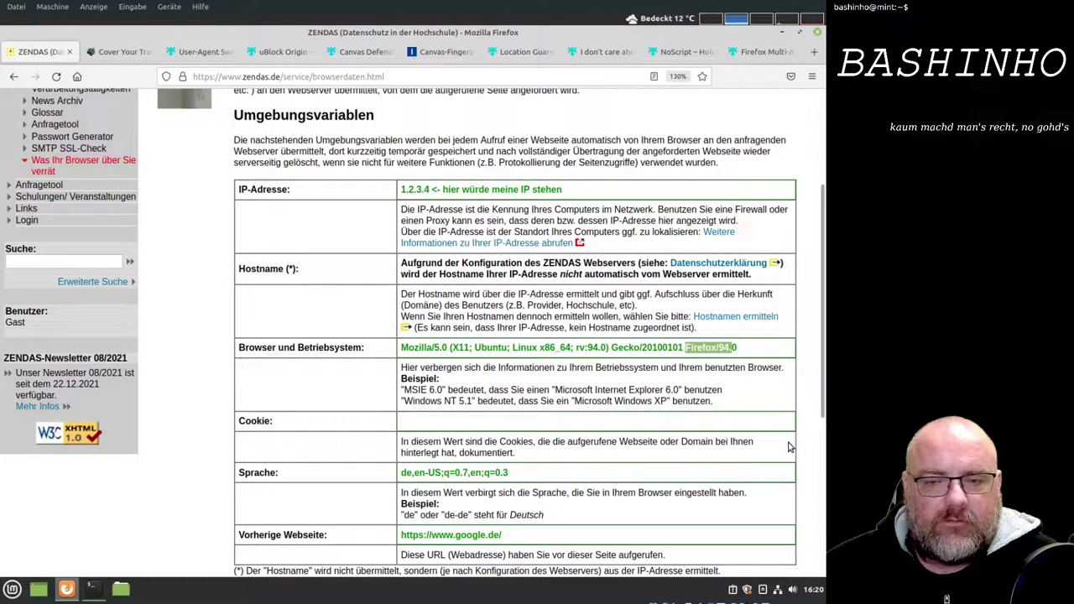
scroll(491, 436, down, 2)
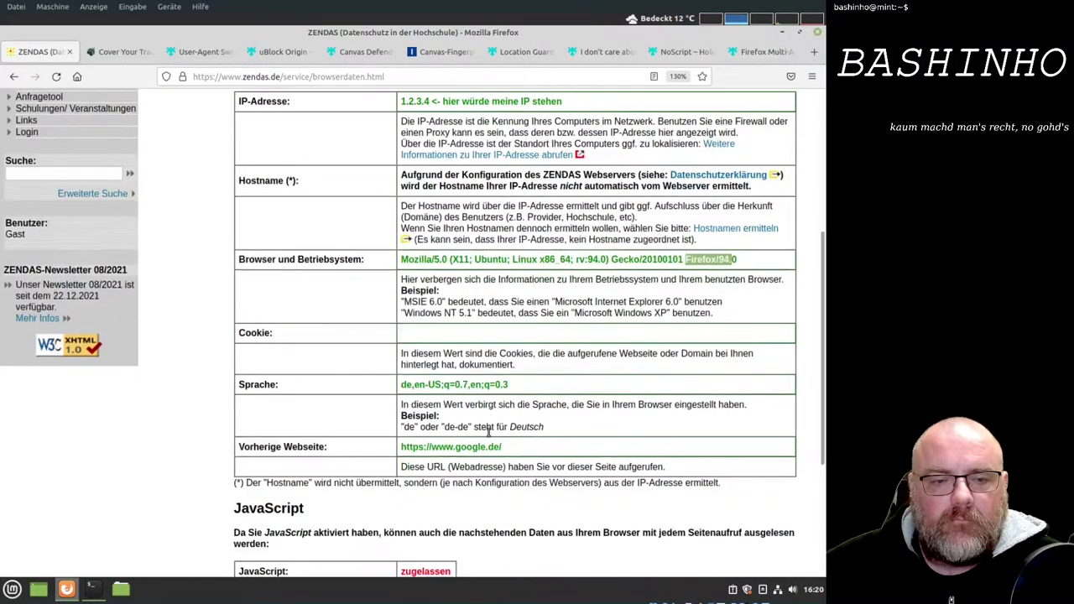
drag(401, 384, 510, 384)
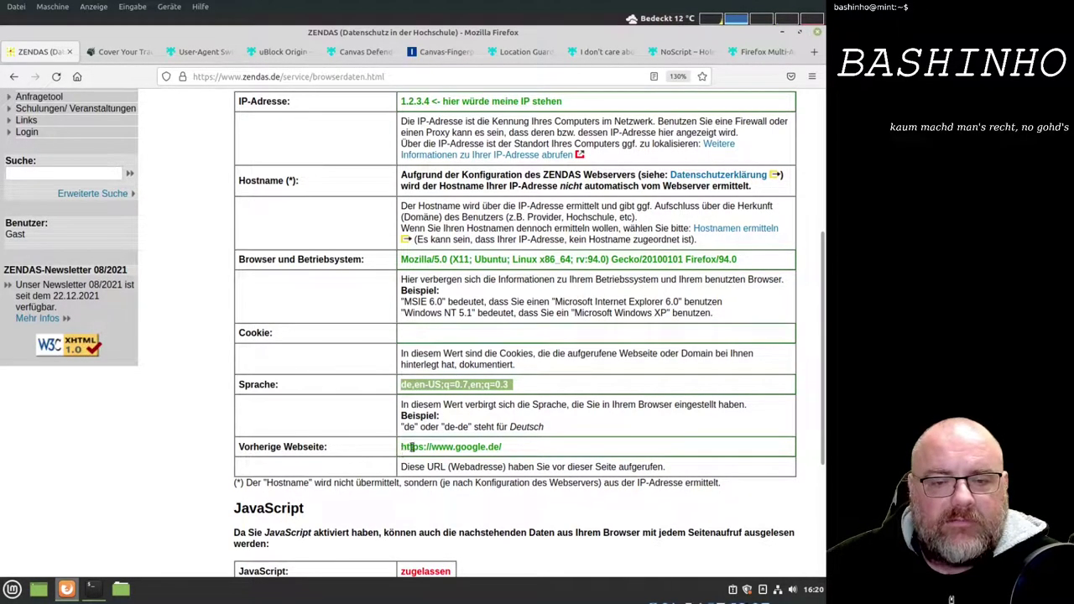
drag(503, 448, 399, 451)
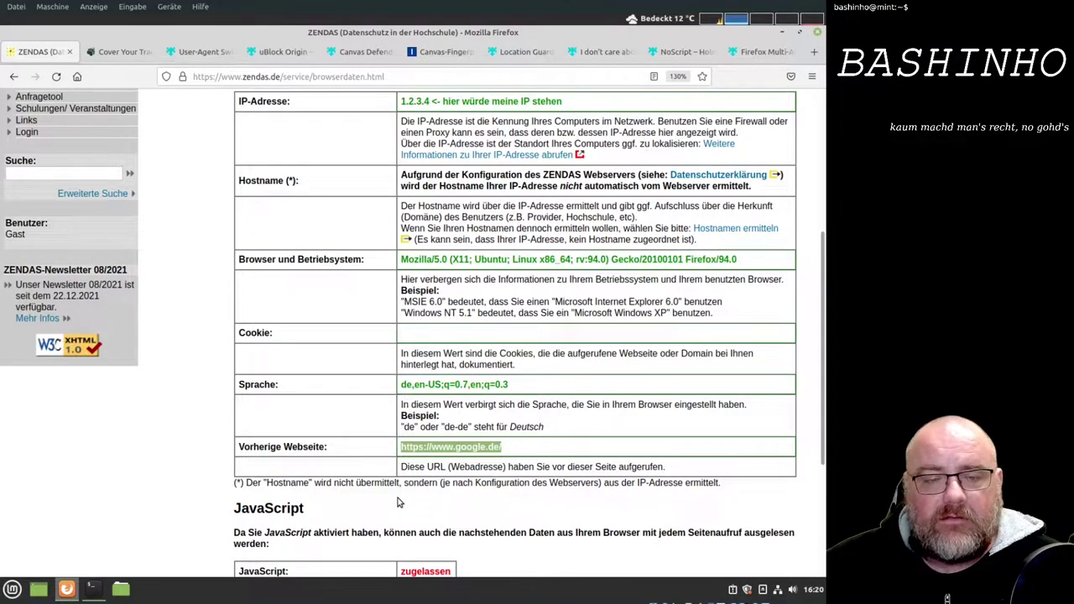
scroll(398, 502, down, 1)
scroll(399, 502, down, 3)
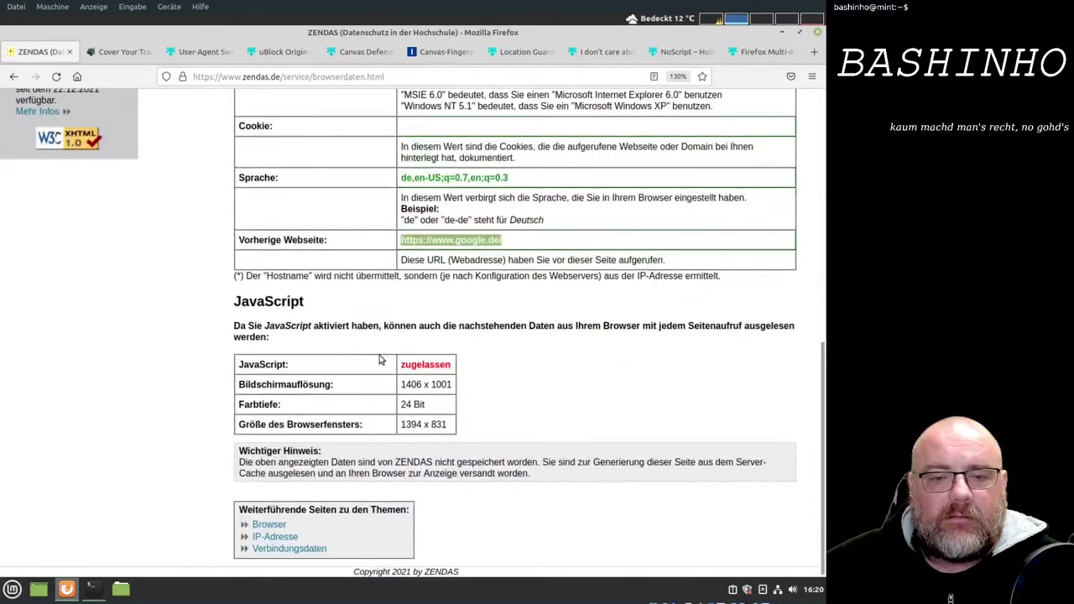
click(428, 387)
drag(406, 386, 453, 388)
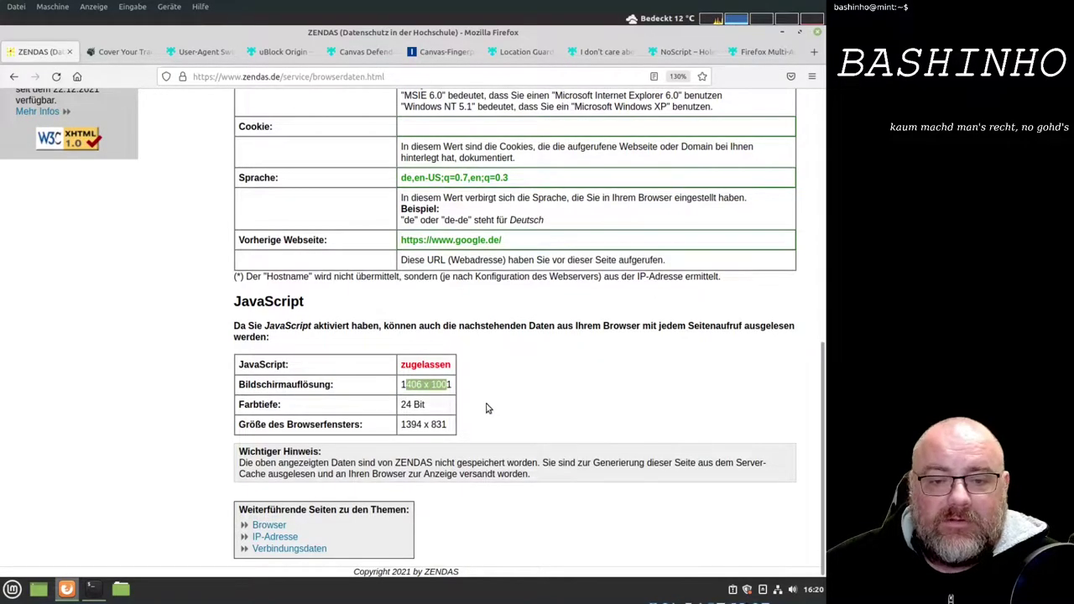
click(487, 408)
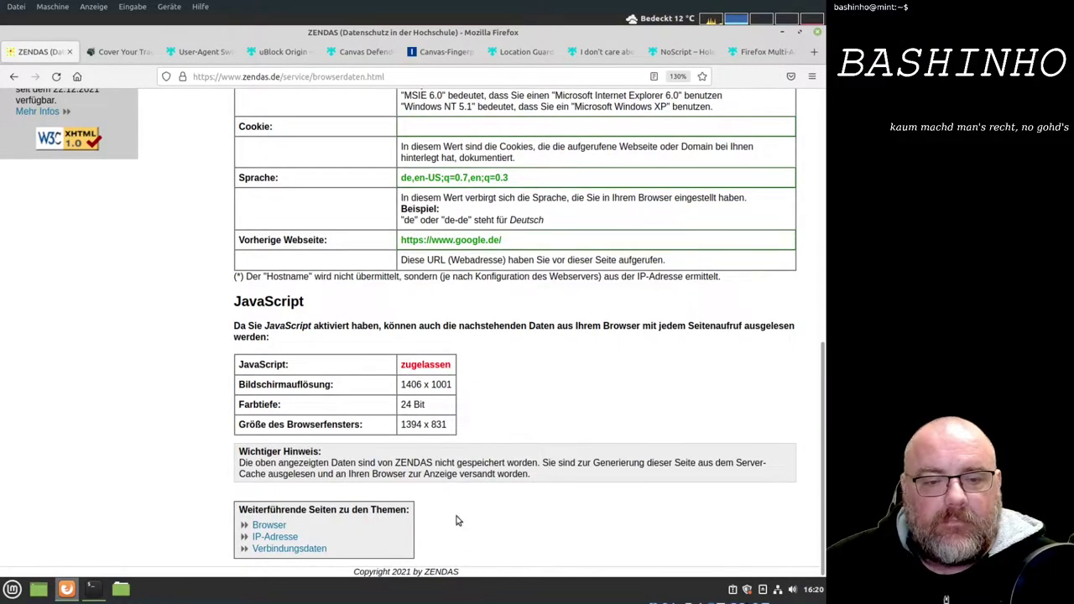
scroll(461, 408, up, 5)
scroll(461, 409, up, 2)
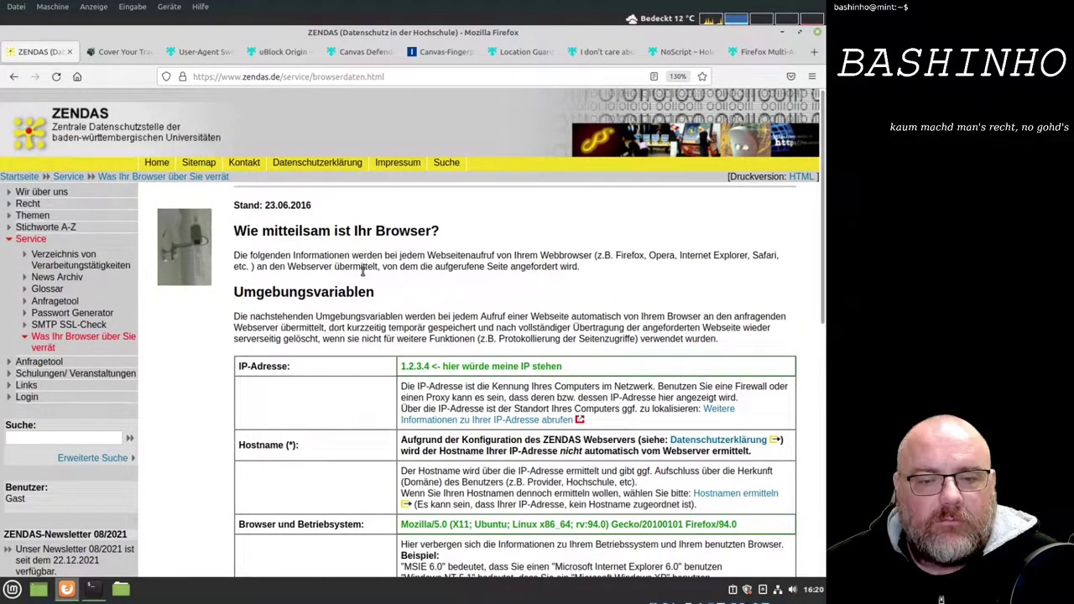
click(100, 59)
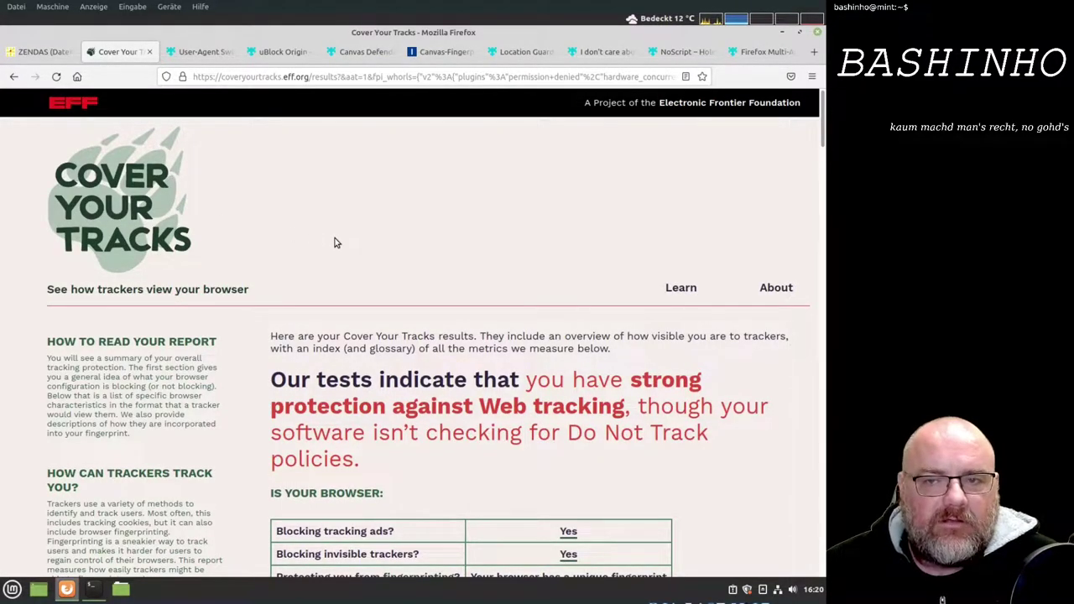
Step: Scroll the Cover Your Tracks results and highlight 'Your browser has a unique fingerprint'
scroll(327, 277, down, 3)
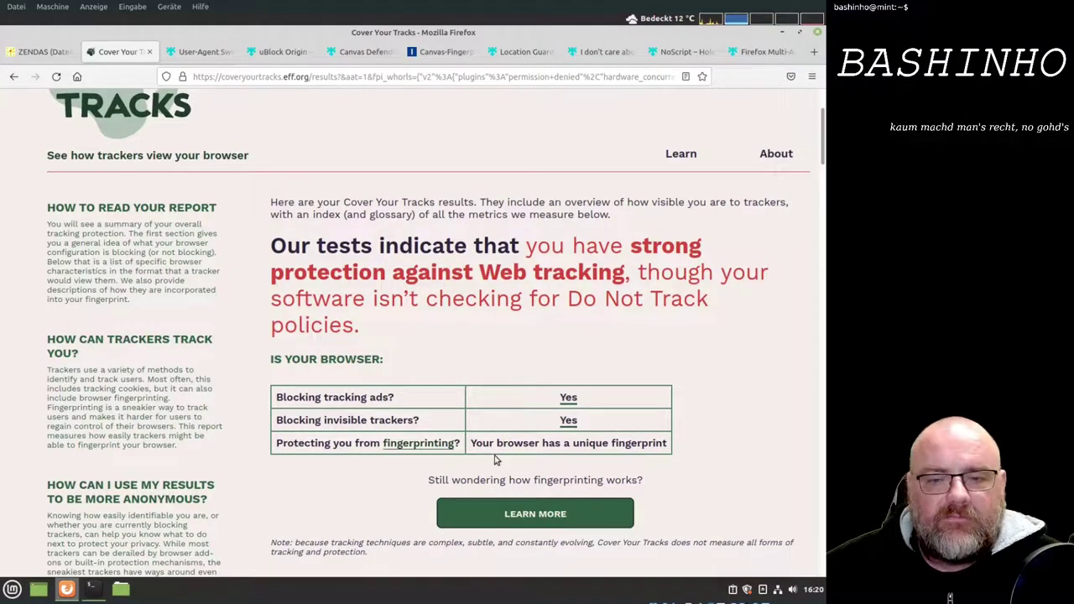
drag(471, 445, 625, 453)
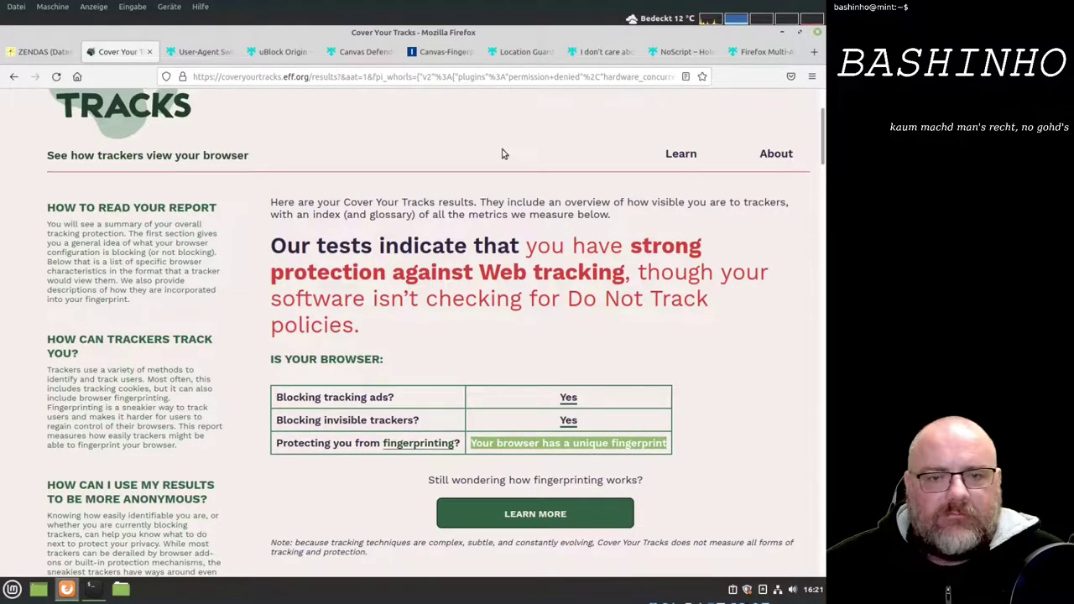
scroll(510, 307, down, 3)
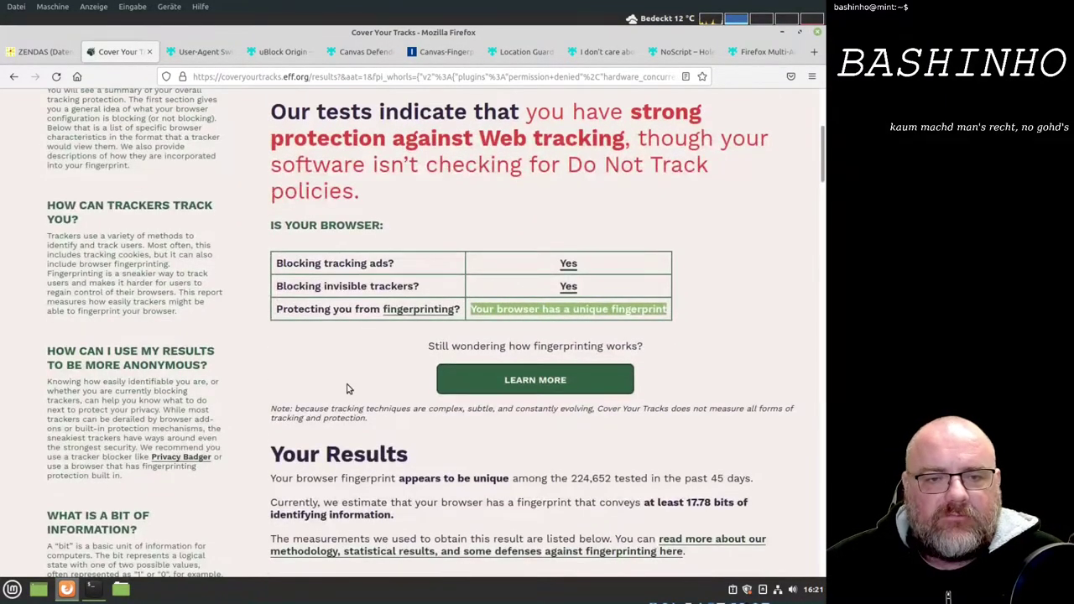
scroll(351, 385, down, 5)
scroll(361, 370, down, 3)
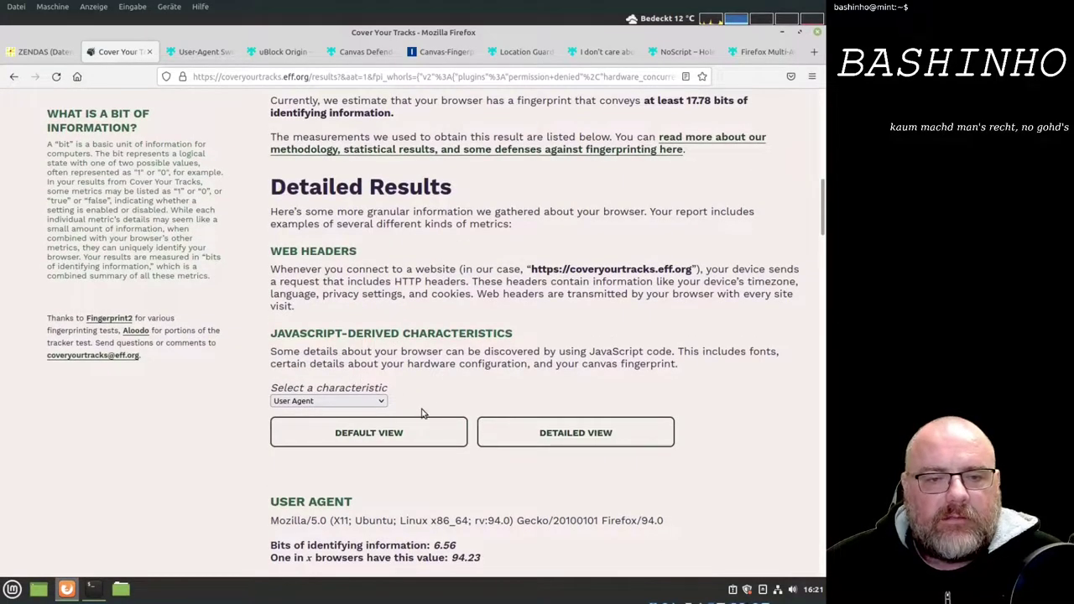
scroll(370, 368, down, 5)
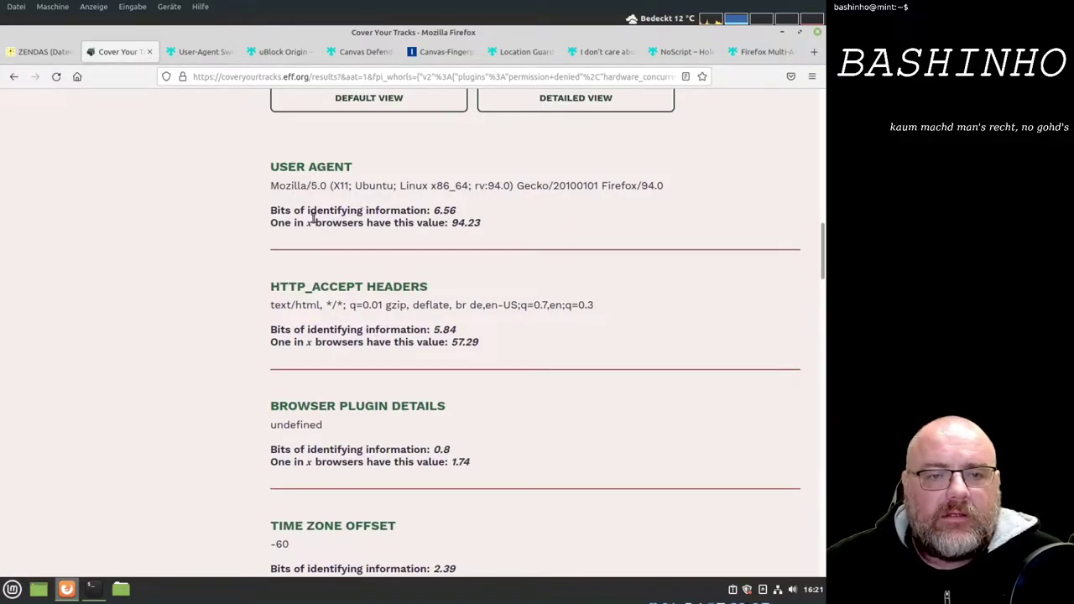
scroll(310, 239, down, 1)
scroll(312, 278, down, 1)
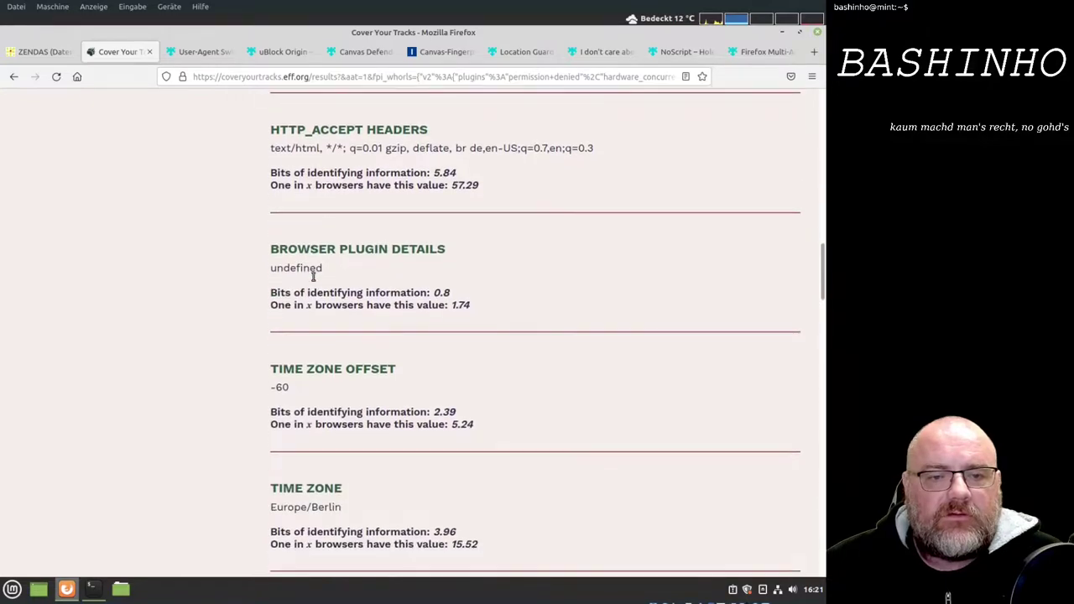
scroll(313, 275, down, 1)
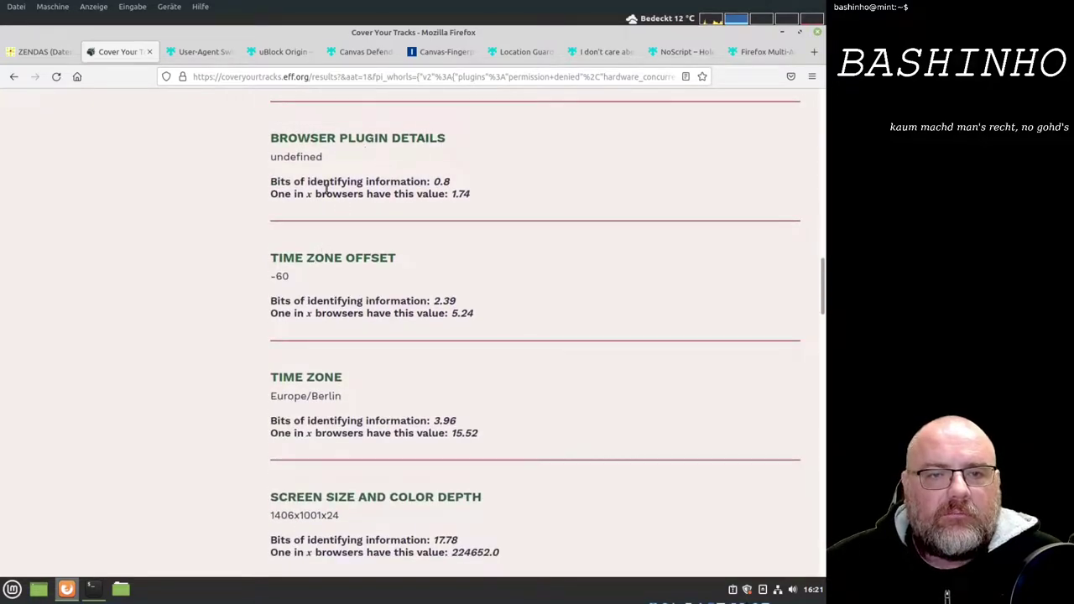
scroll(316, 248, down, 3)
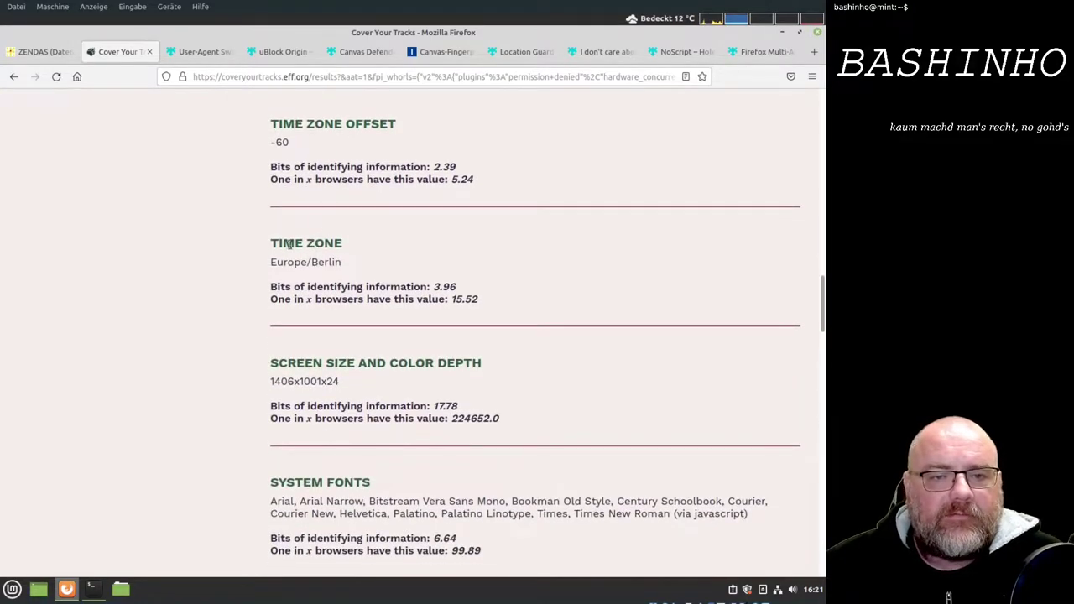
scroll(317, 245, down, 3)
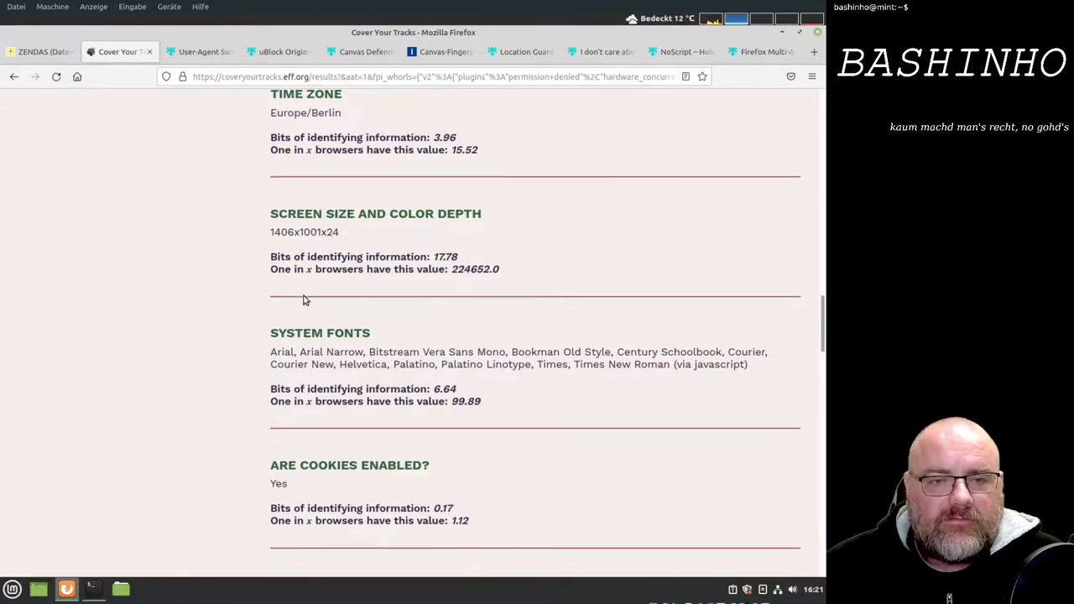
scroll(304, 300, down, 3)
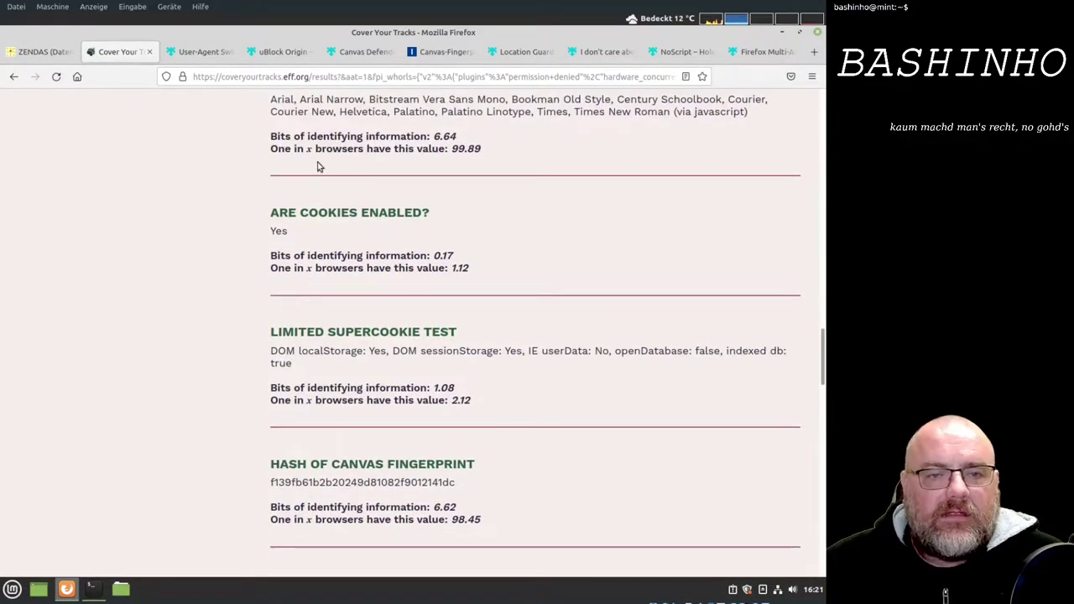
scroll(319, 149, up, 1)
scroll(316, 176, down, 1)
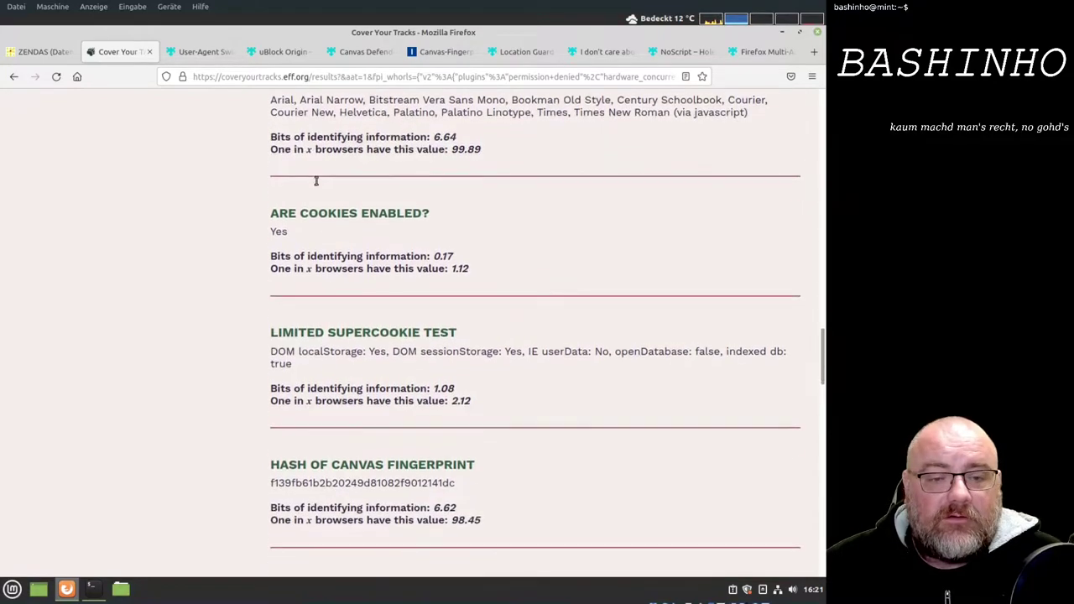
scroll(313, 277, down, 1)
scroll(314, 269, down, 3)
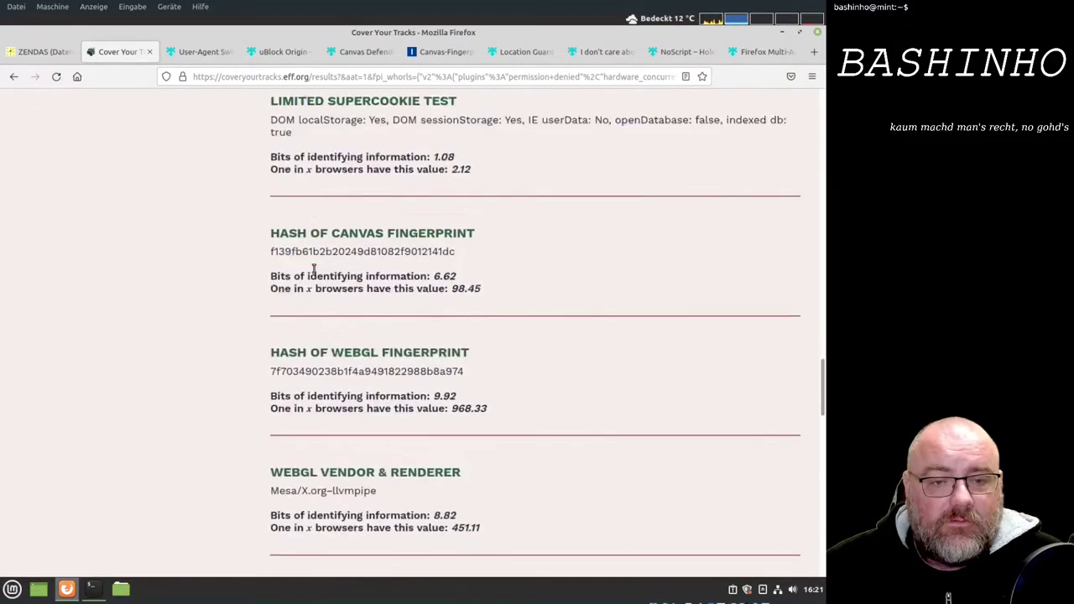
scroll(313, 272, down, 2)
scroll(311, 271, up, 1)
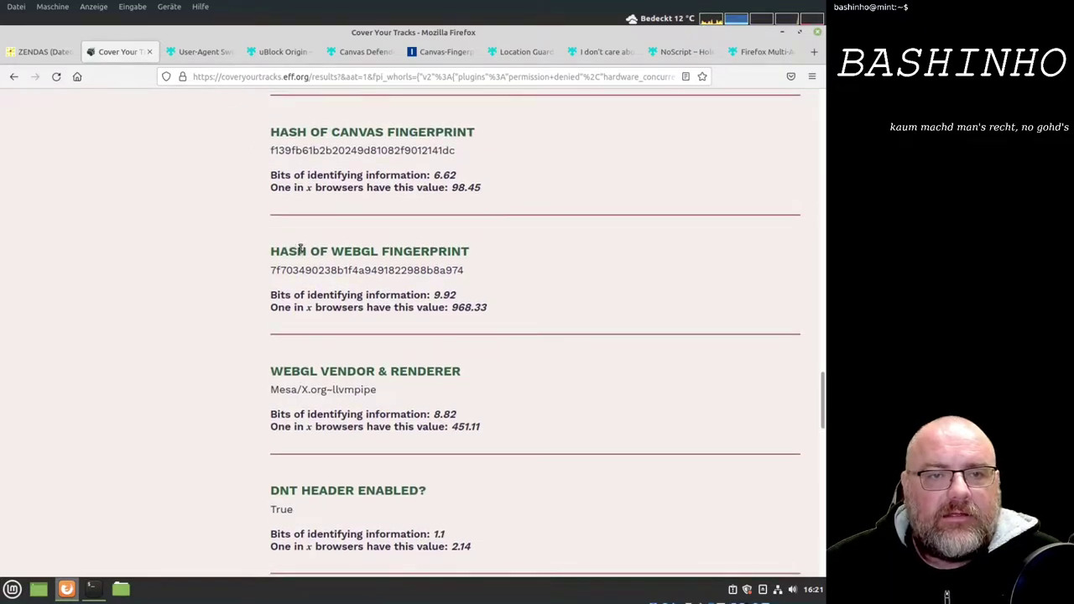
scroll(301, 235, up, 1)
drag(271, 214, 458, 217)
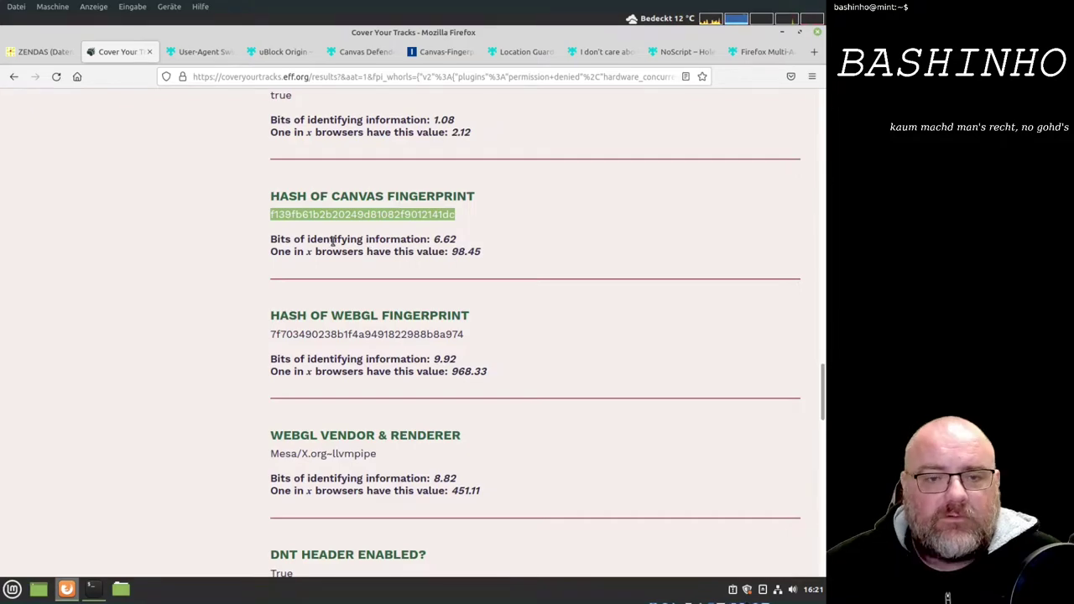
scroll(333, 241, down, 1)
scroll(334, 241, down, 1)
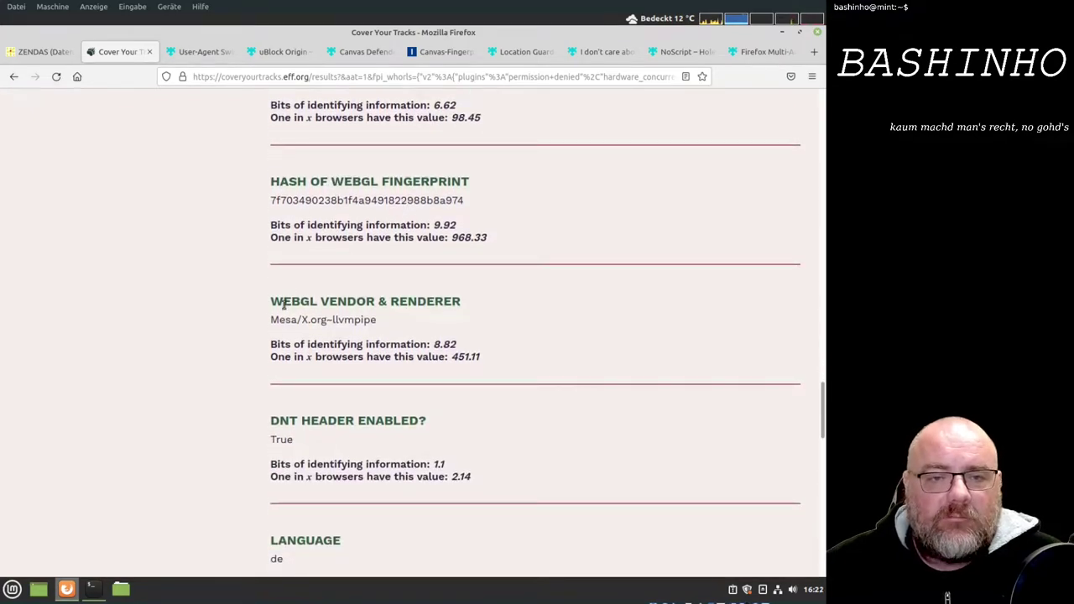
scroll(304, 341, down, 4)
scroll(305, 343, down, 3)
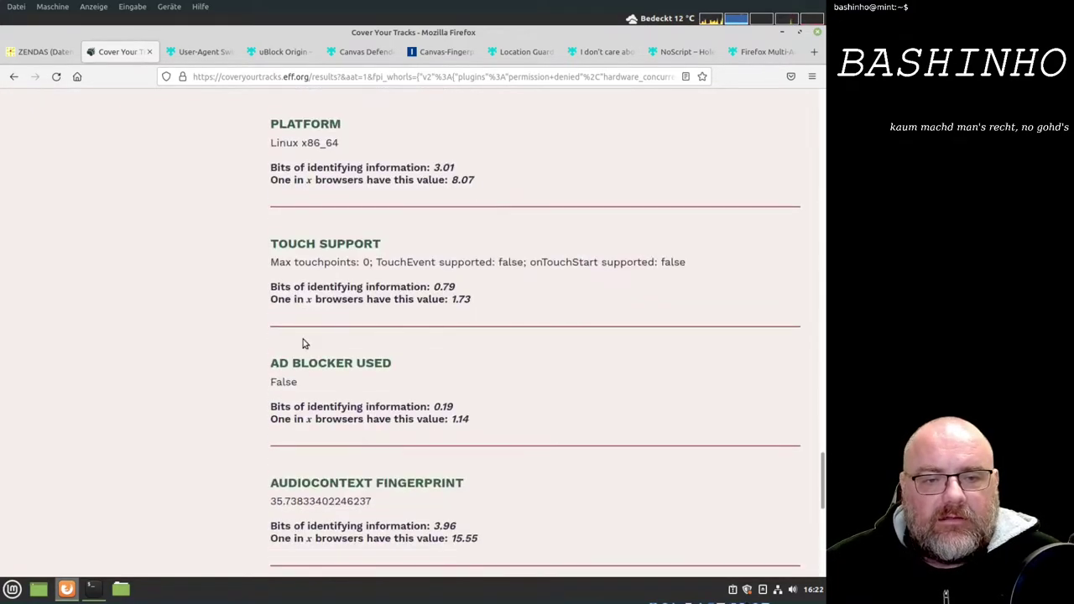
scroll(305, 344, down, 1)
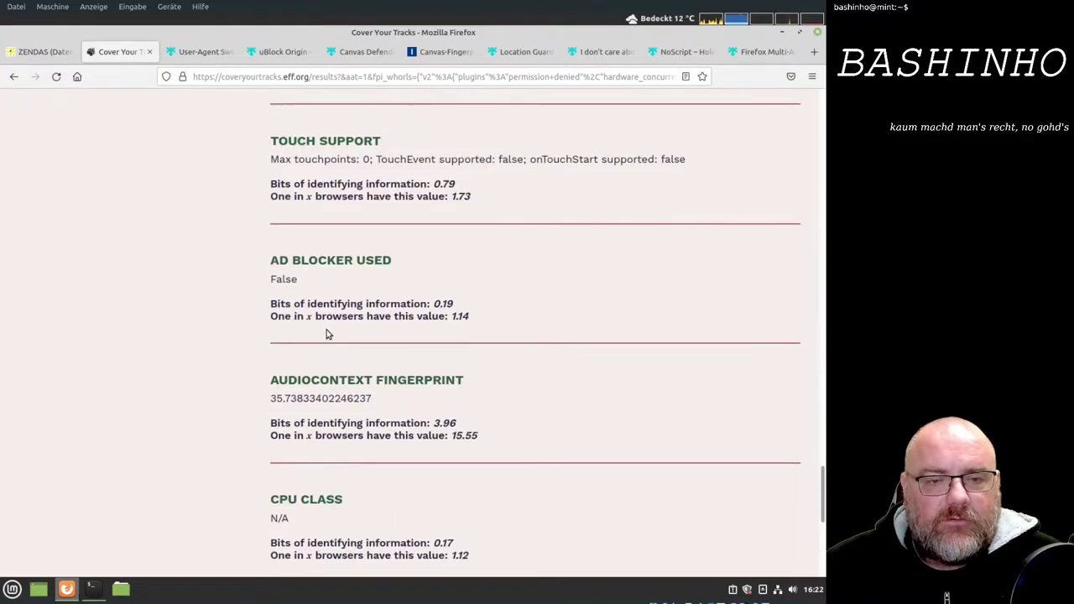
scroll(328, 336, up, 5)
scroll(328, 310, up, 4)
scroll(323, 319, up, 5)
scroll(321, 319, up, 5)
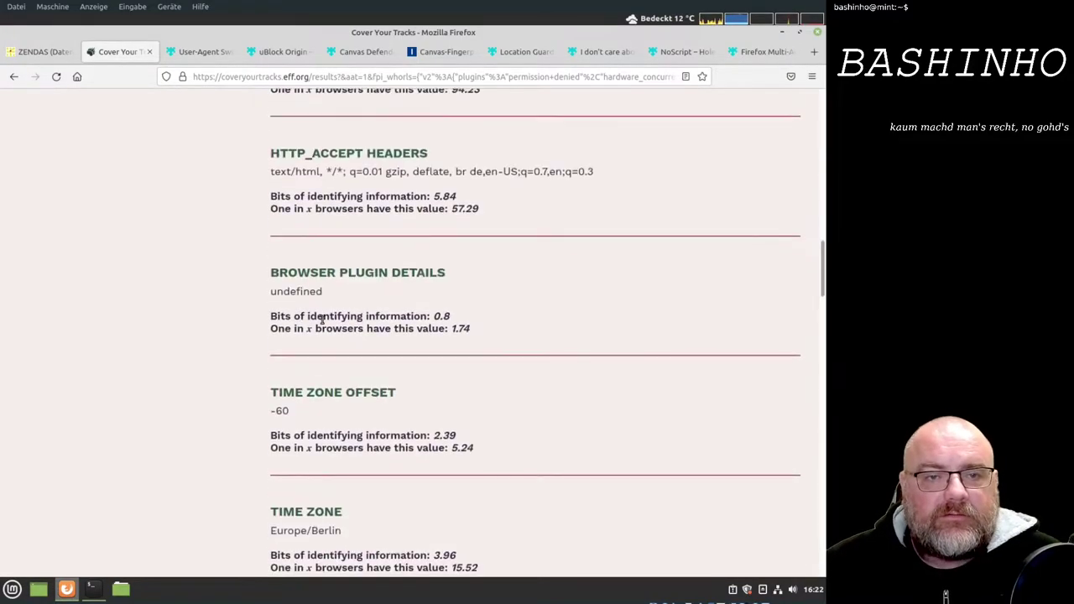
scroll(321, 319, up, 10)
scroll(322, 319, up, 3)
scroll(319, 317, up, 3)
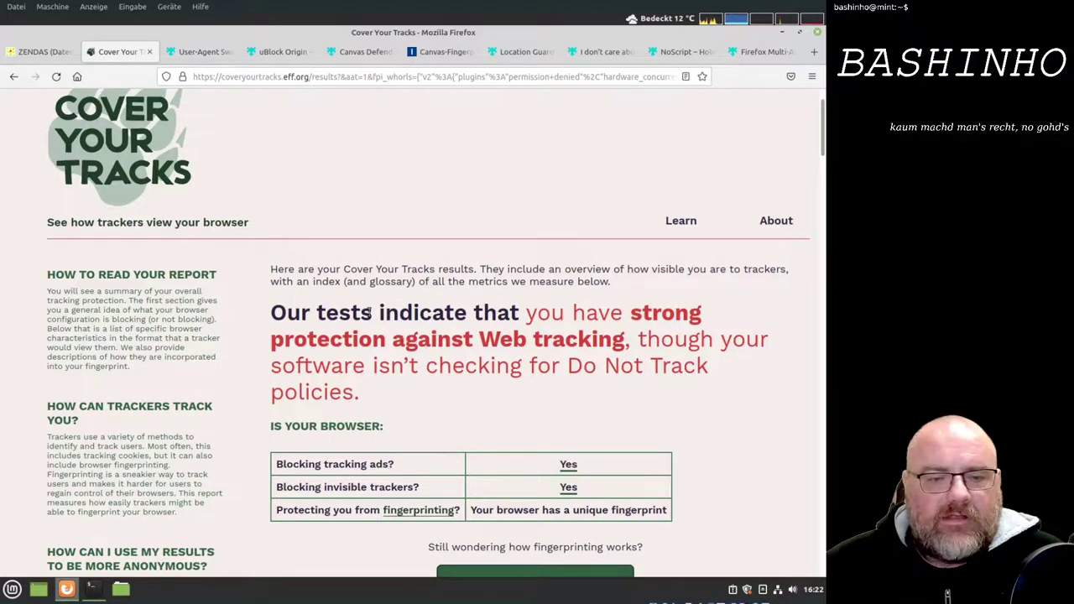
Step: Install User-Agent Switcher and Manager with private-window access and open its toolbar panel
click(207, 55)
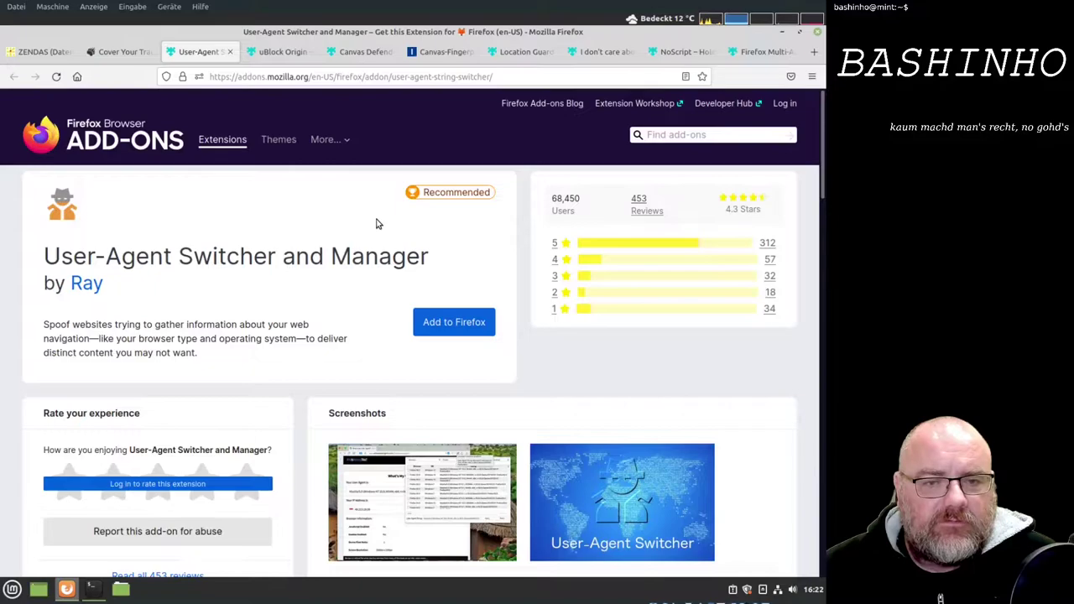
click(426, 318)
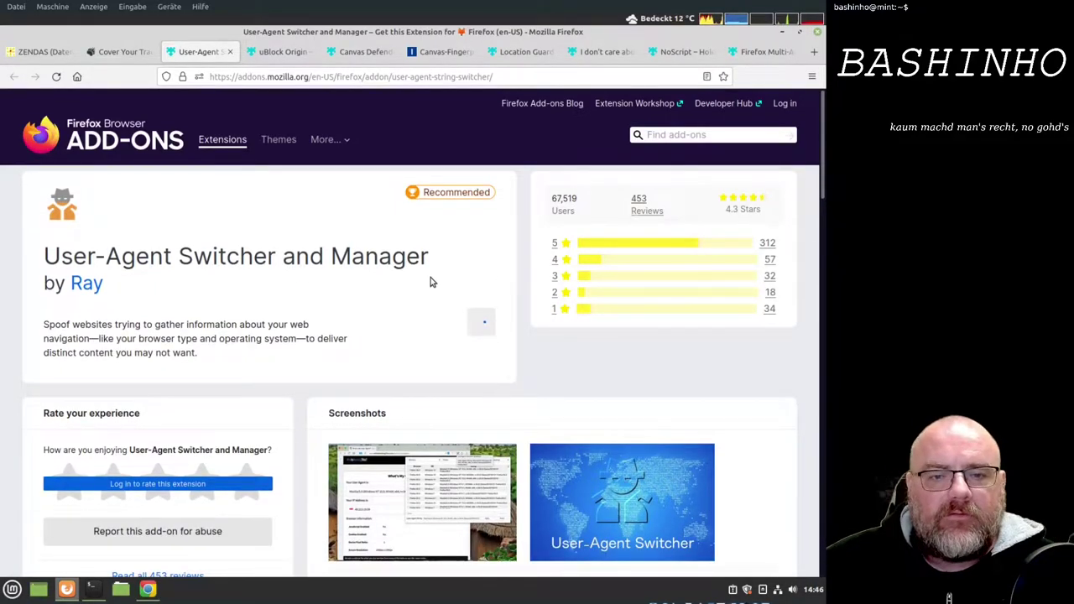
click(426, 181)
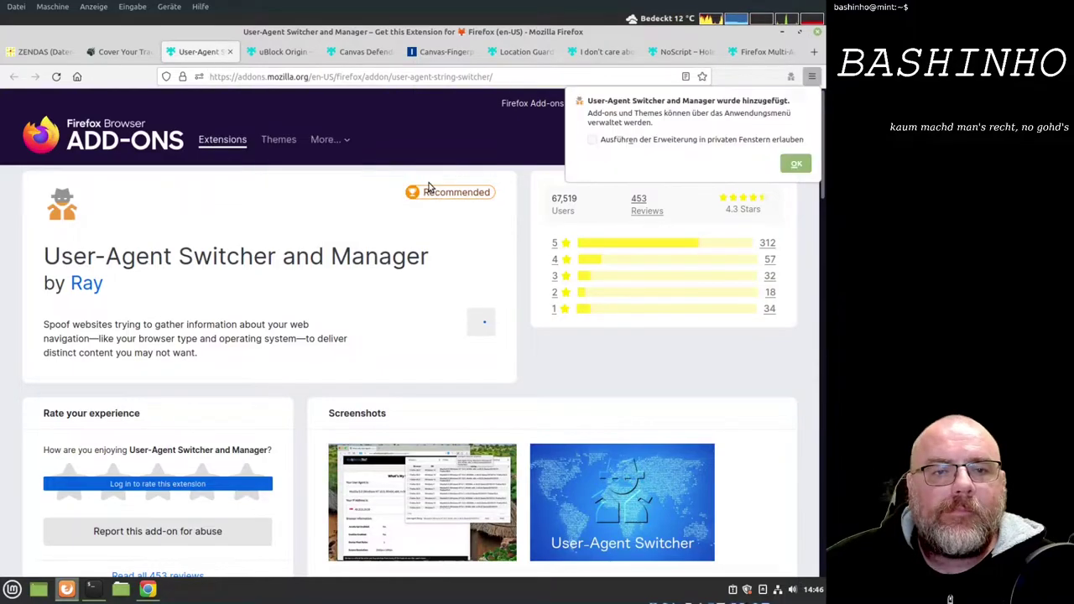
click(617, 140)
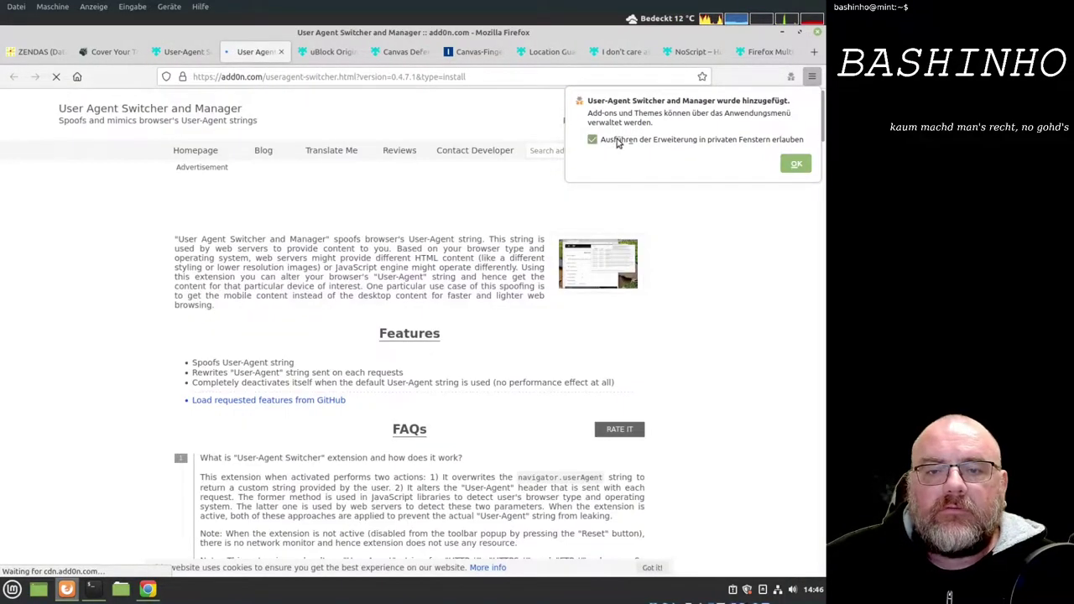
click(793, 164)
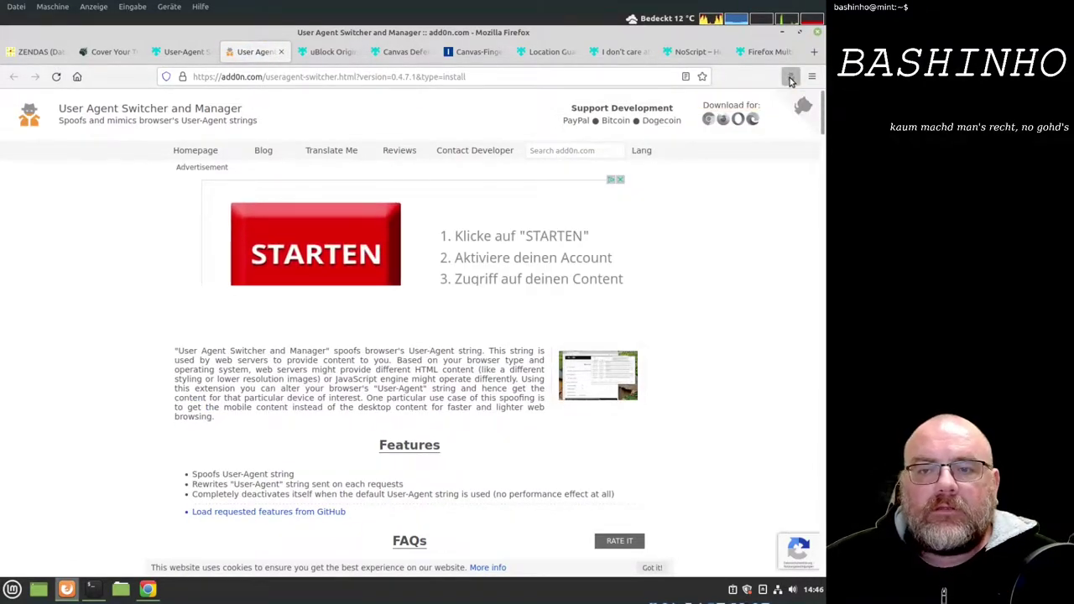
click(791, 78)
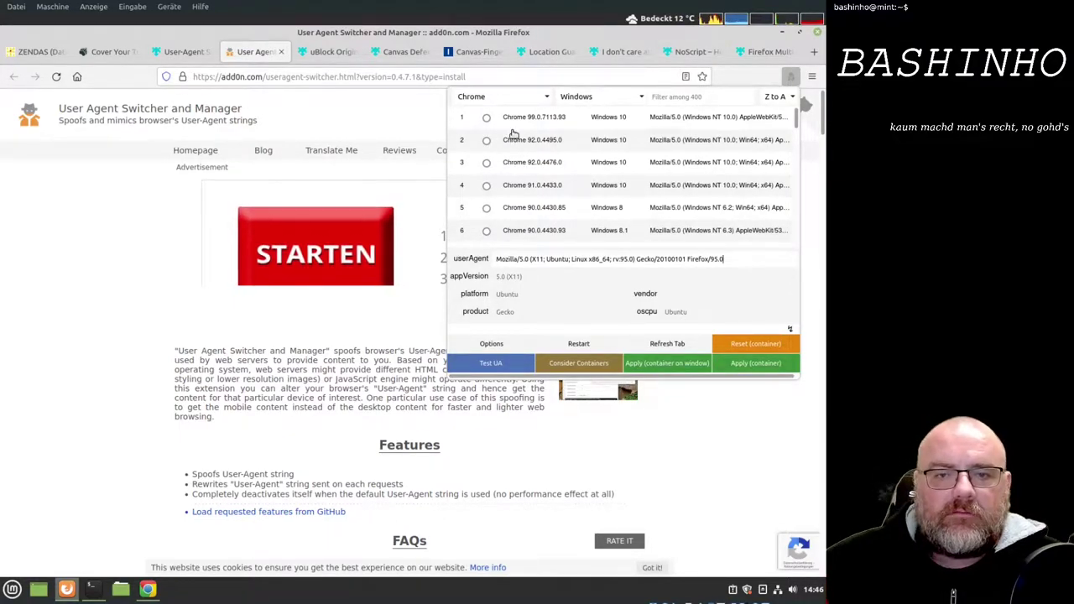
Step: In the switcher panel, choose Internet Explorer and apply the IE 11.0 on Windows 7 agent
scroll(516, 141, down, 4)
scroll(520, 151, down, 4)
scroll(523, 157, down, 4)
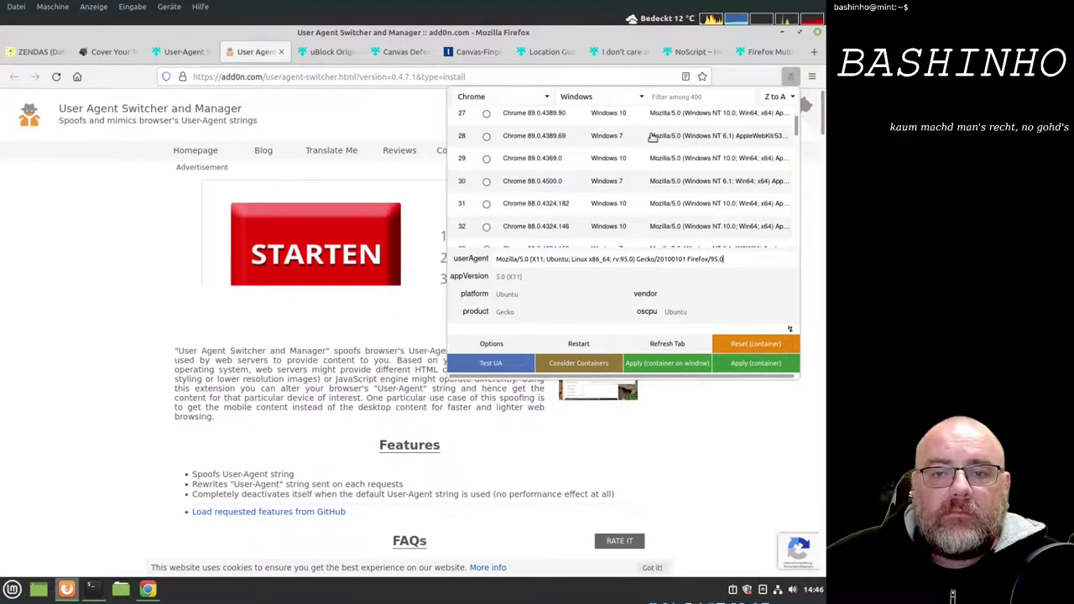
scroll(663, 201, down, 5)
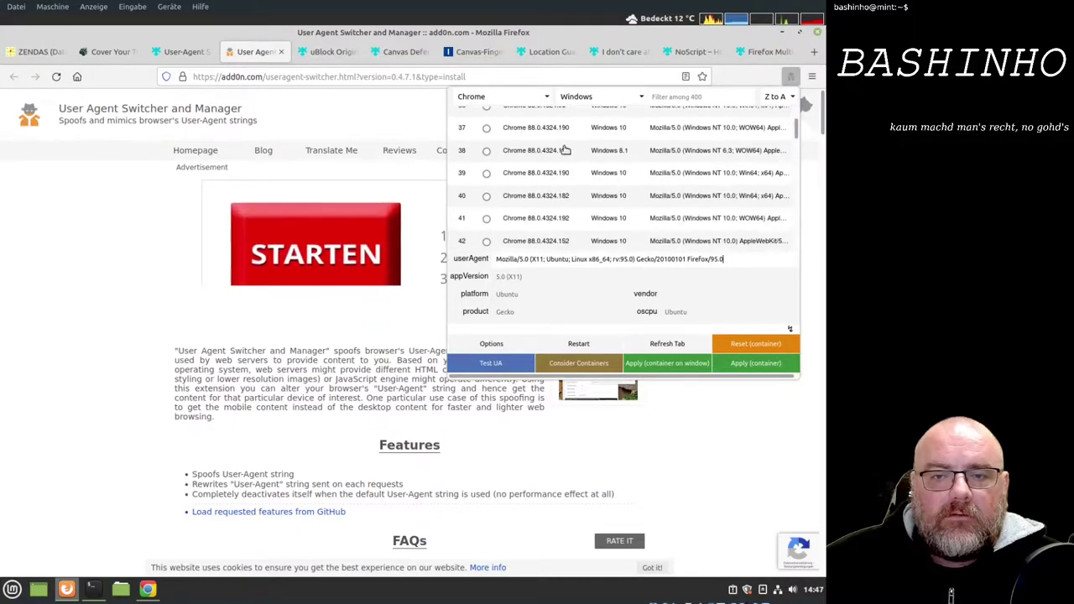
click(509, 98)
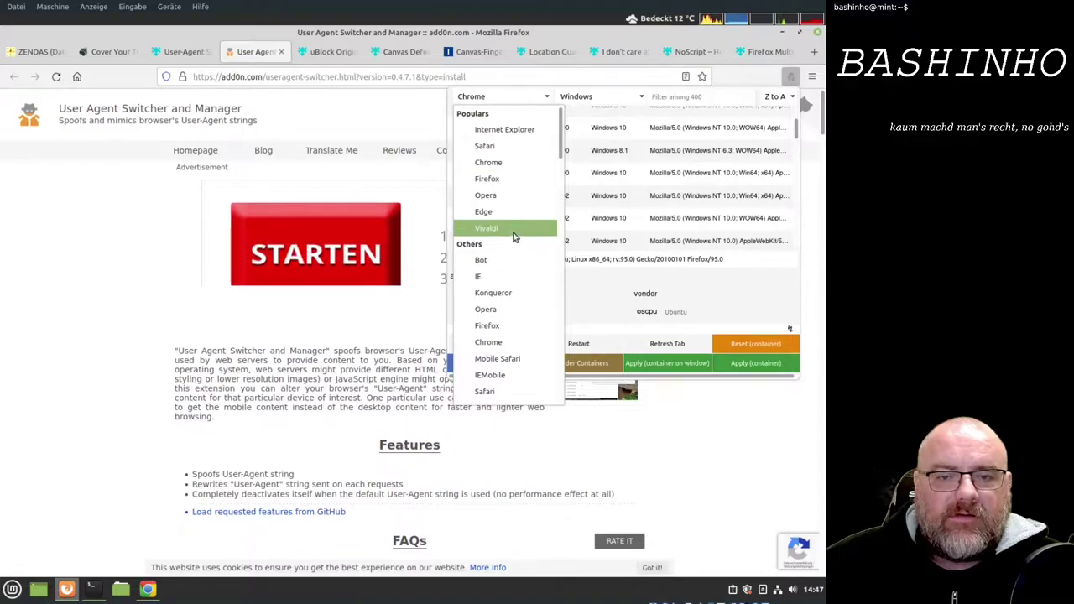
click(585, 100)
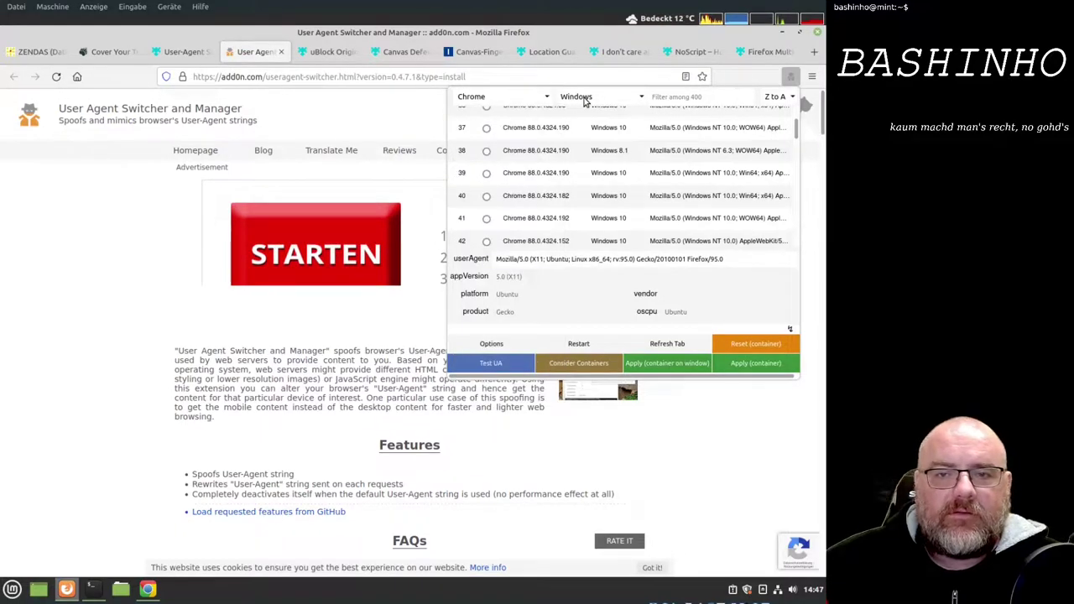
click(585, 101)
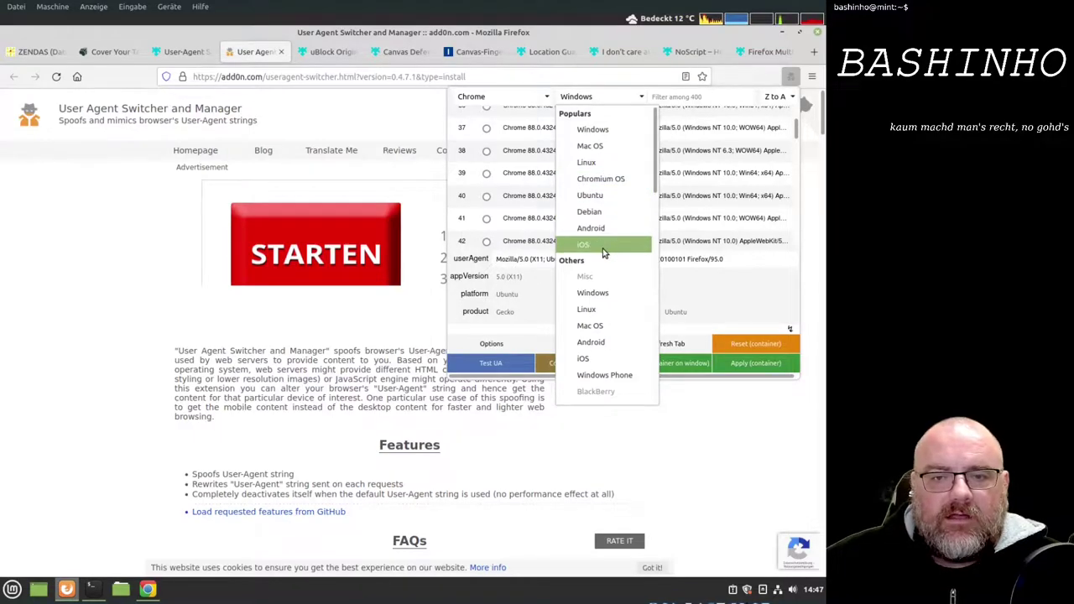
click(676, 99)
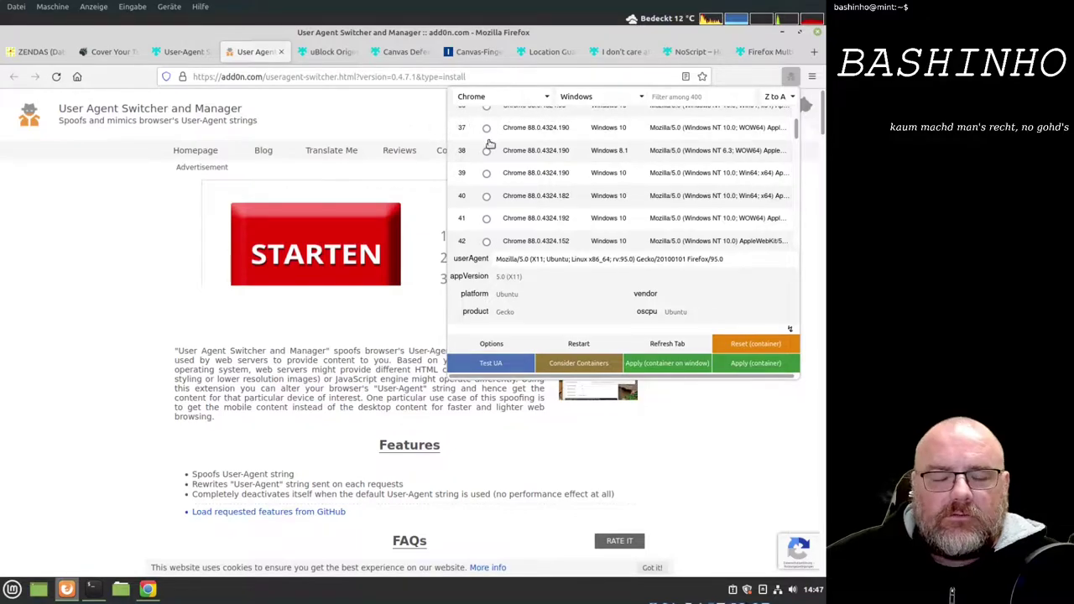
click(527, 99)
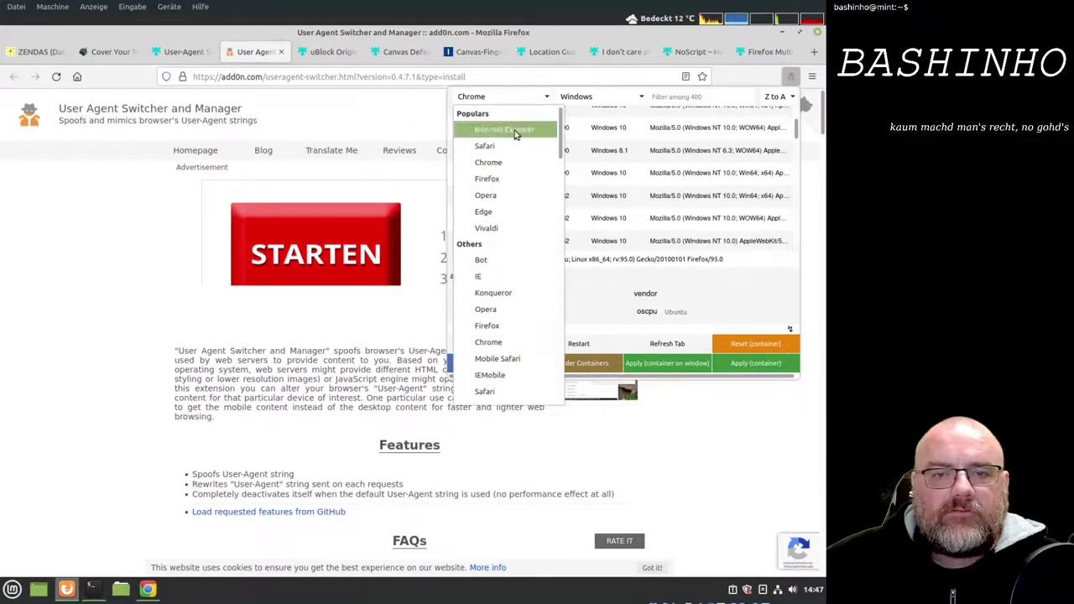
click(503, 130)
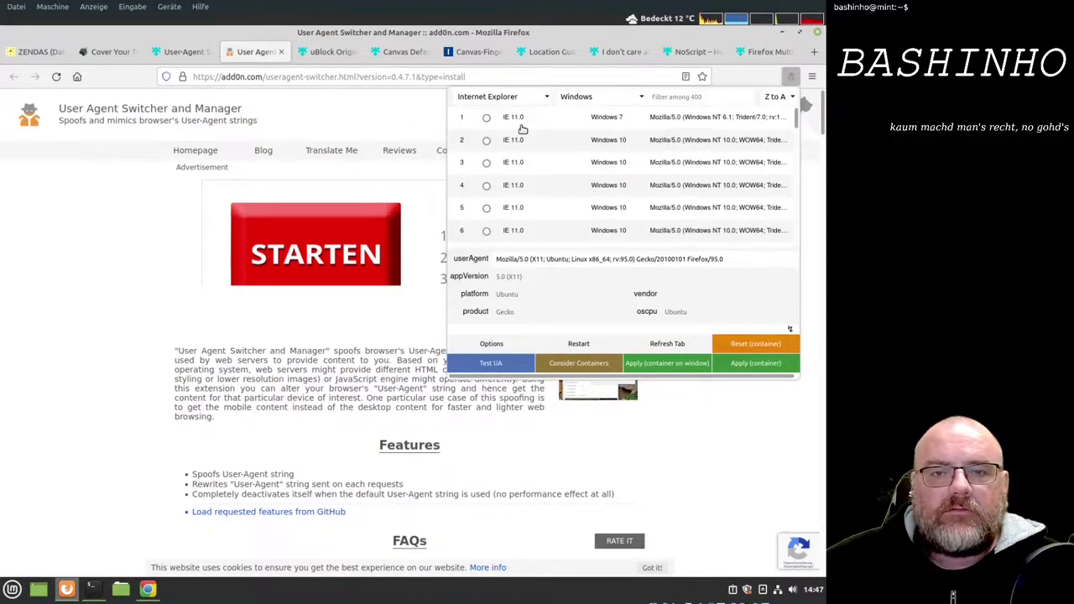
click(486, 117)
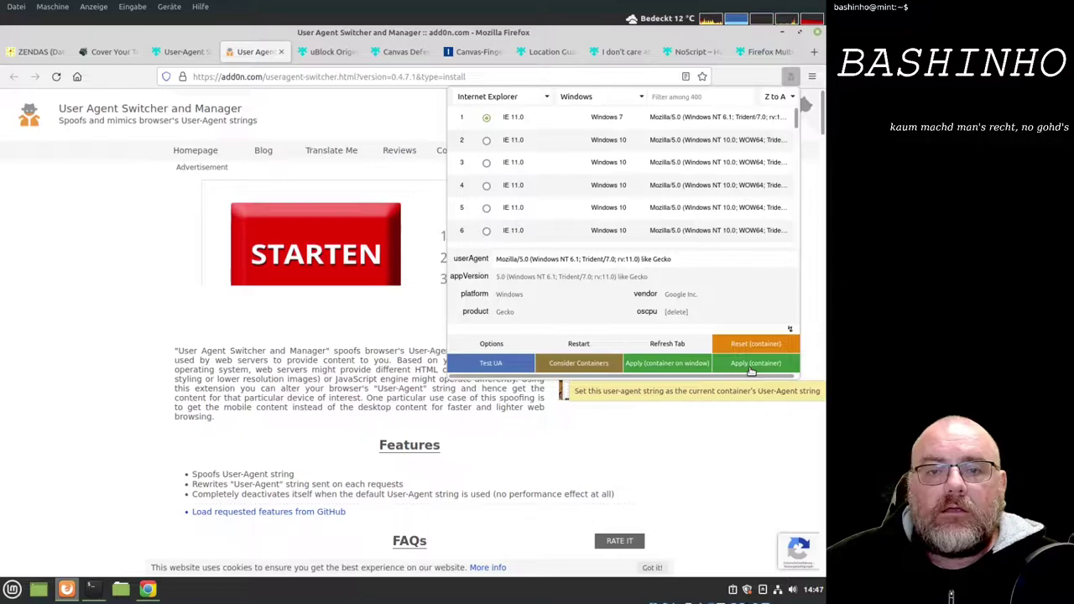
click(753, 371)
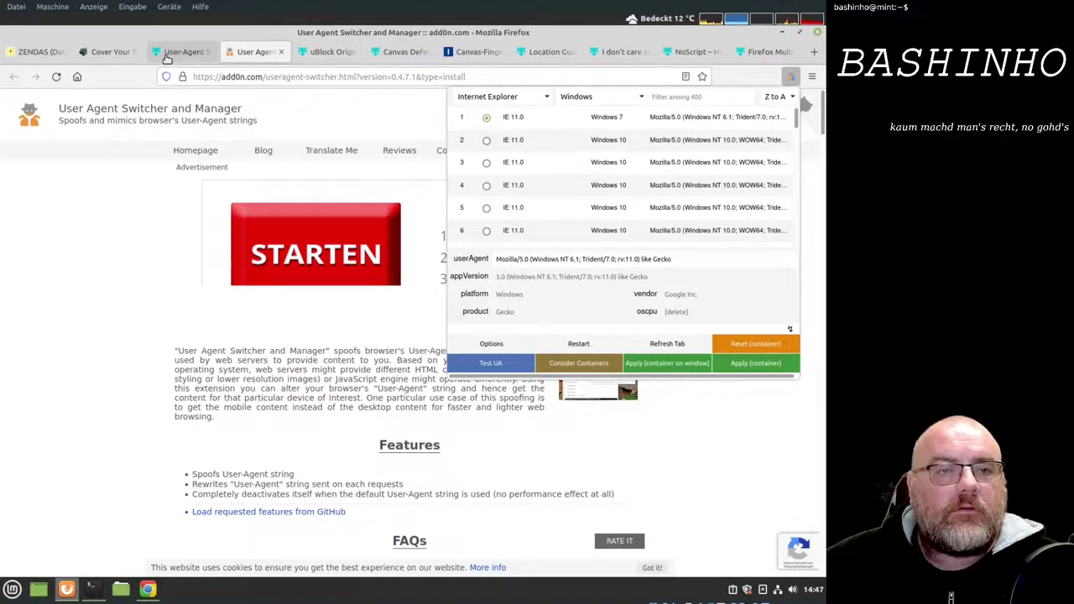
Step: Reload the Cover Your Tracks results and highlight the new Windows NT 6.1 Trident user agent
click(110, 52)
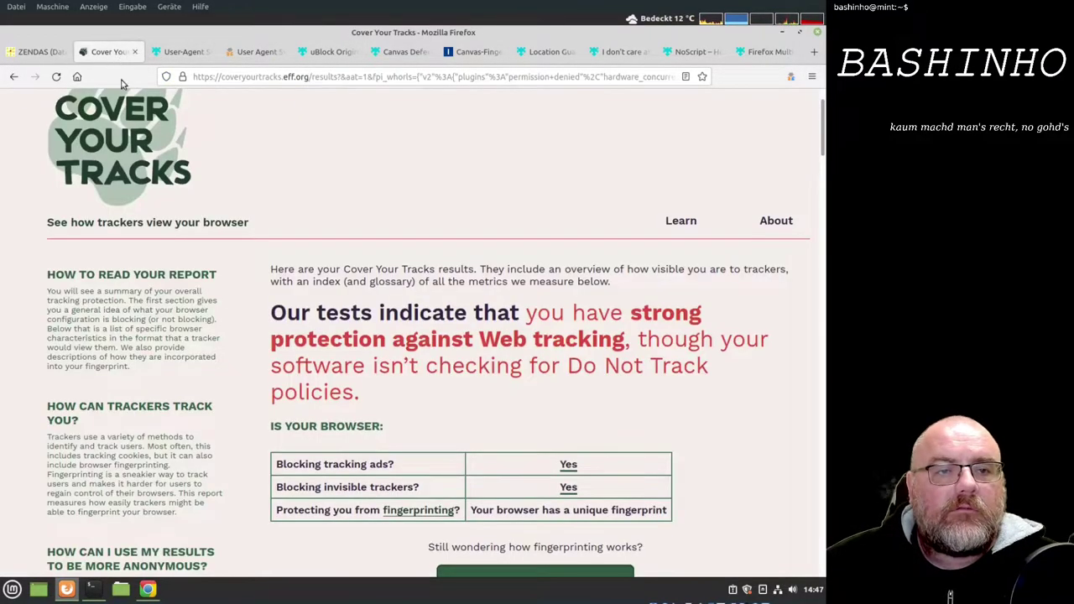
right_click(388, 179)
click(506, 194)
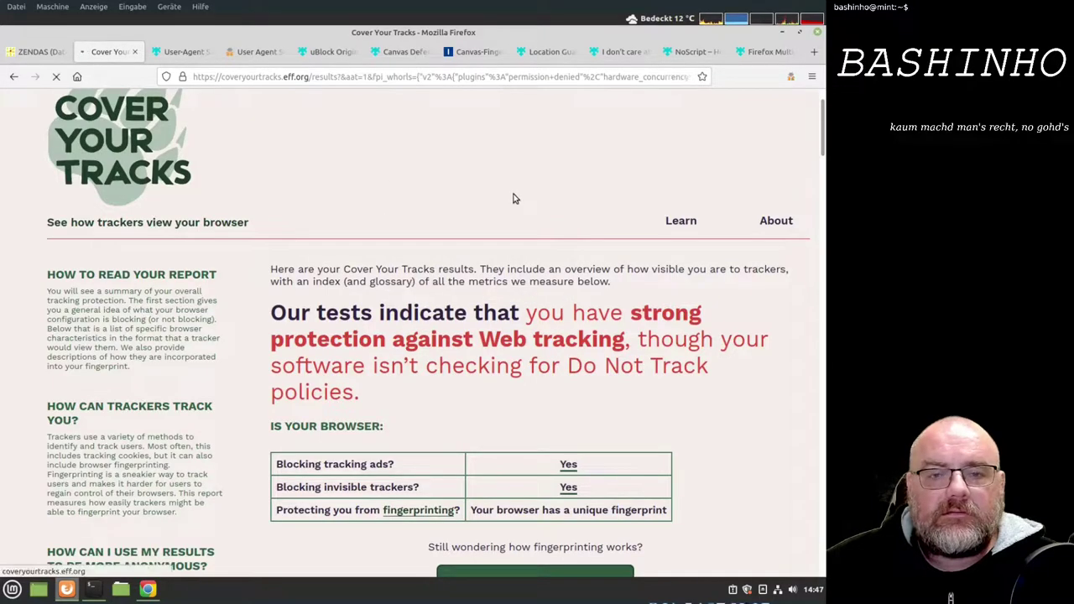
scroll(515, 198, down, 3)
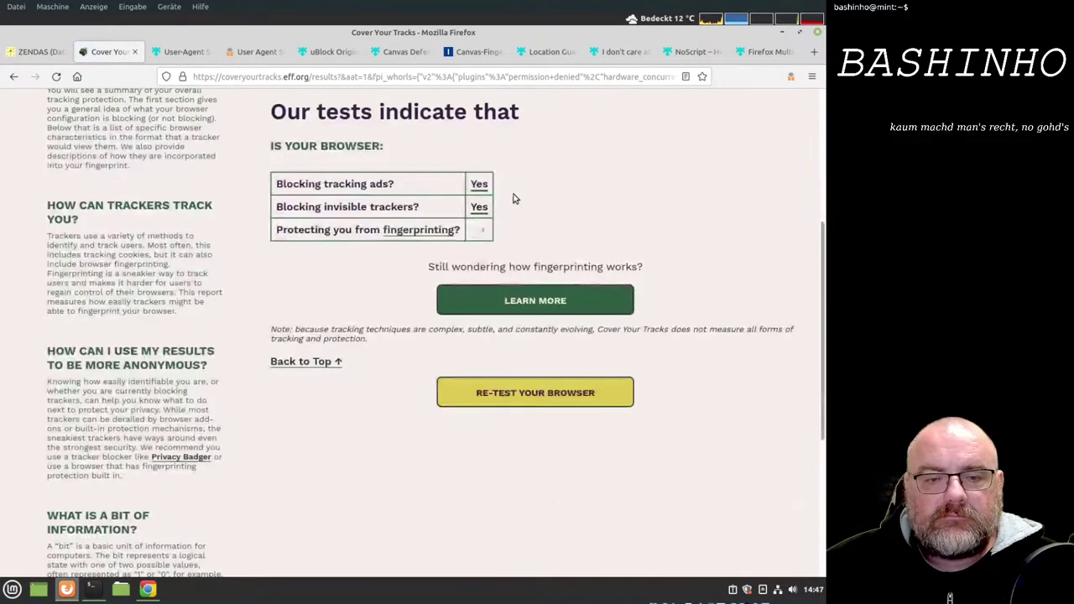
scroll(516, 199, down, 2)
scroll(514, 198, down, 2)
scroll(511, 198, down, 4)
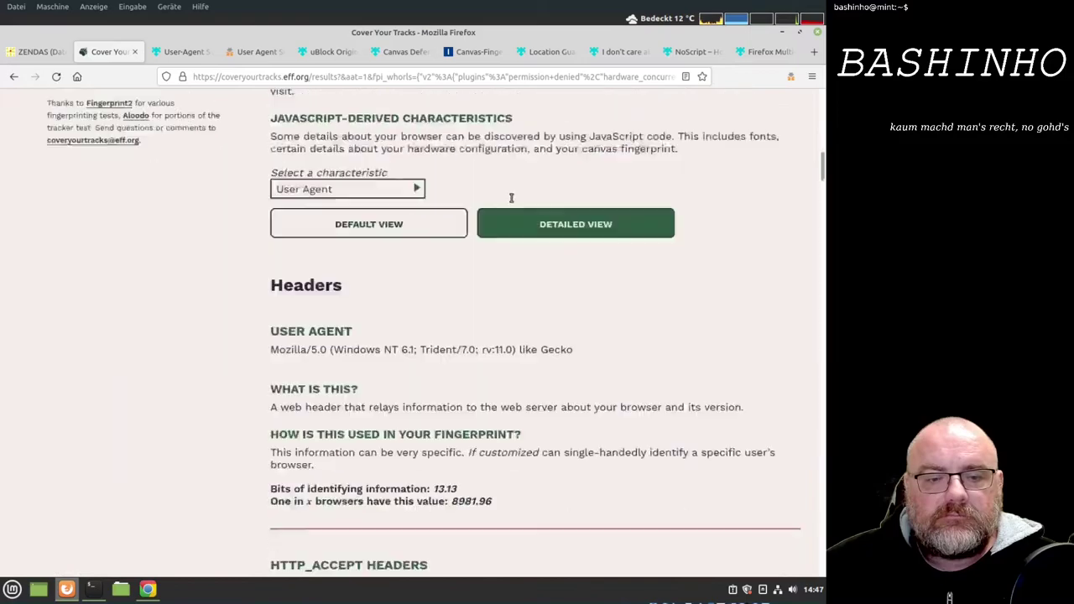
scroll(511, 198, down, 1)
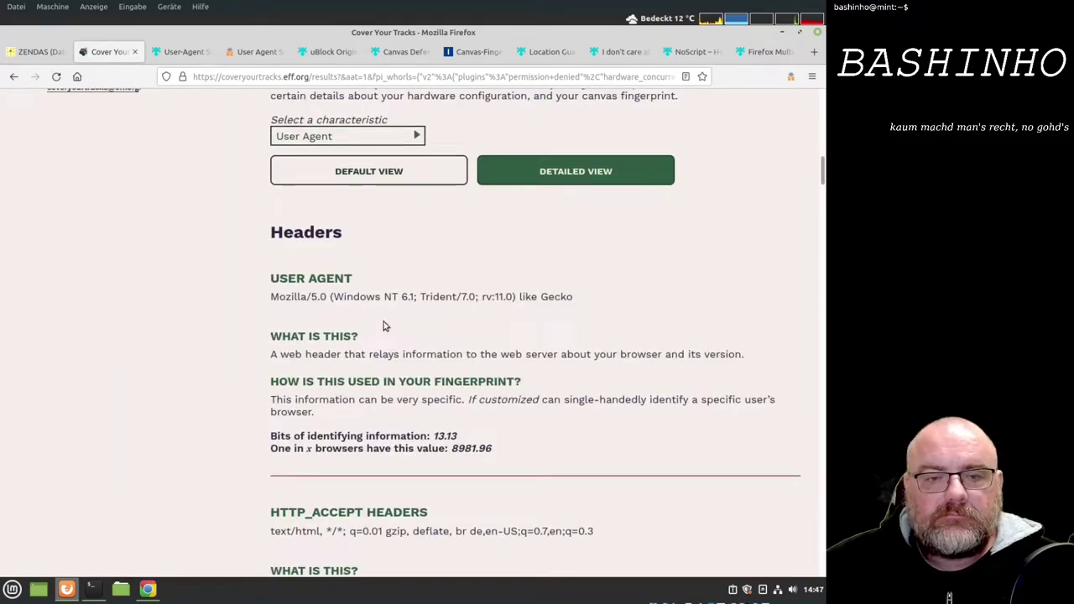
drag(341, 298, 388, 335)
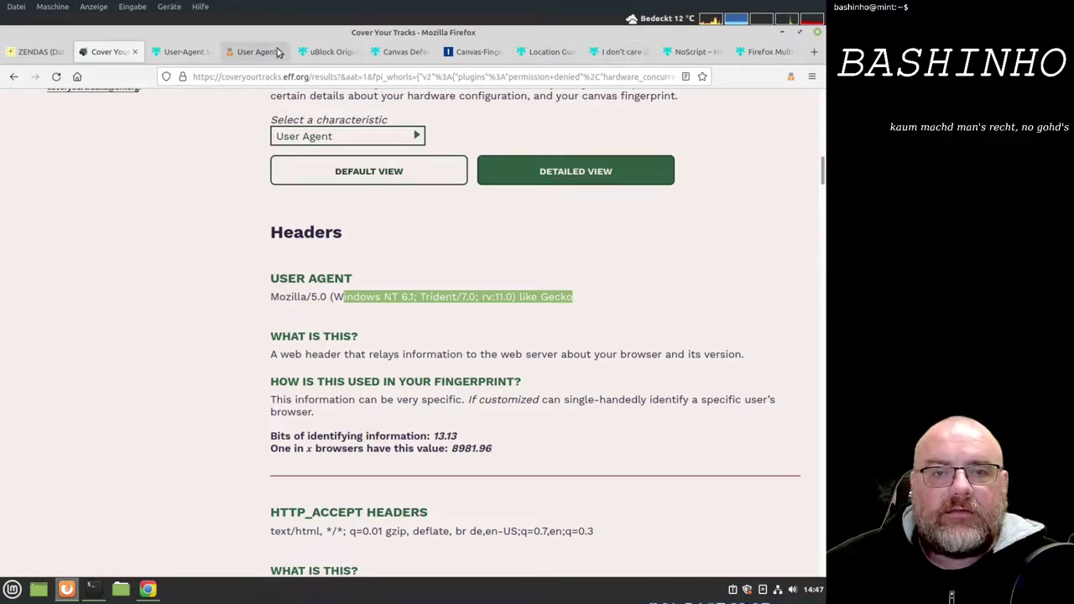
Step: Close the add0n.com User Agent Switcher tab and switch to the uBlock Origin add-on page
click(174, 52)
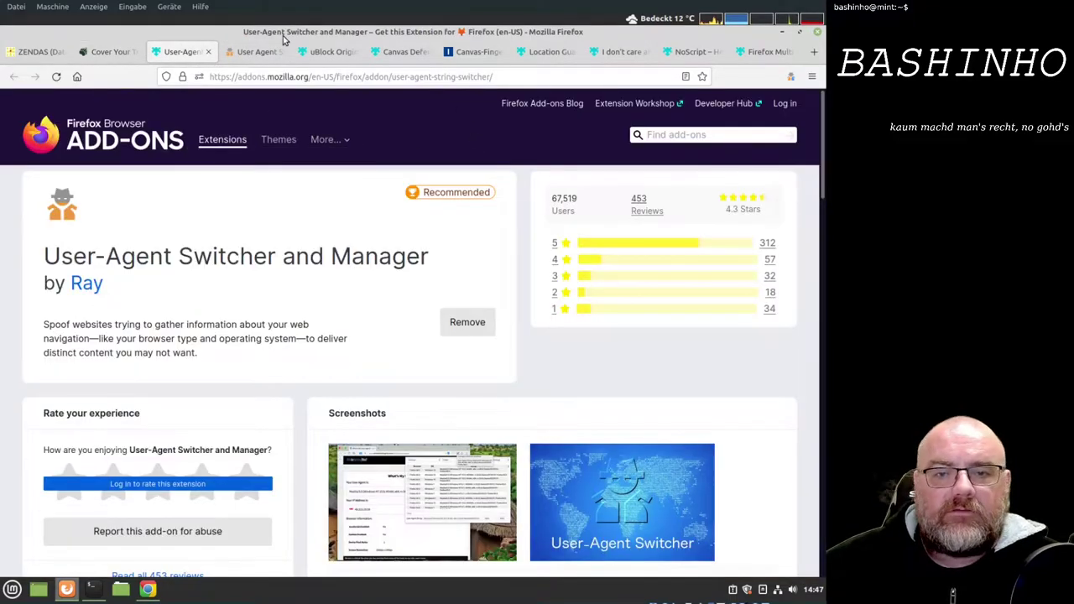
click(246, 53)
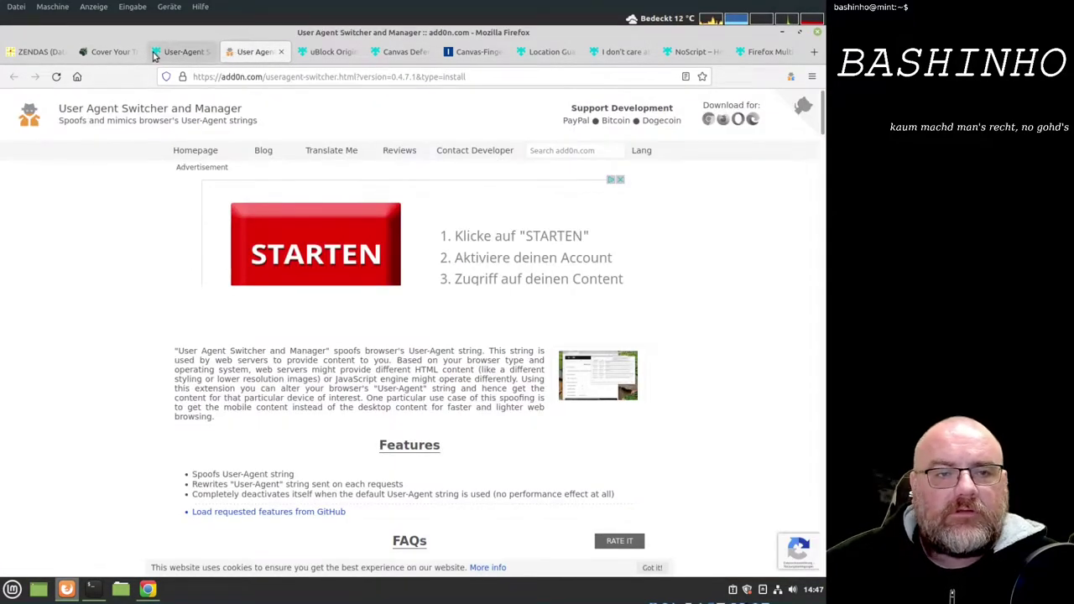
click(282, 55)
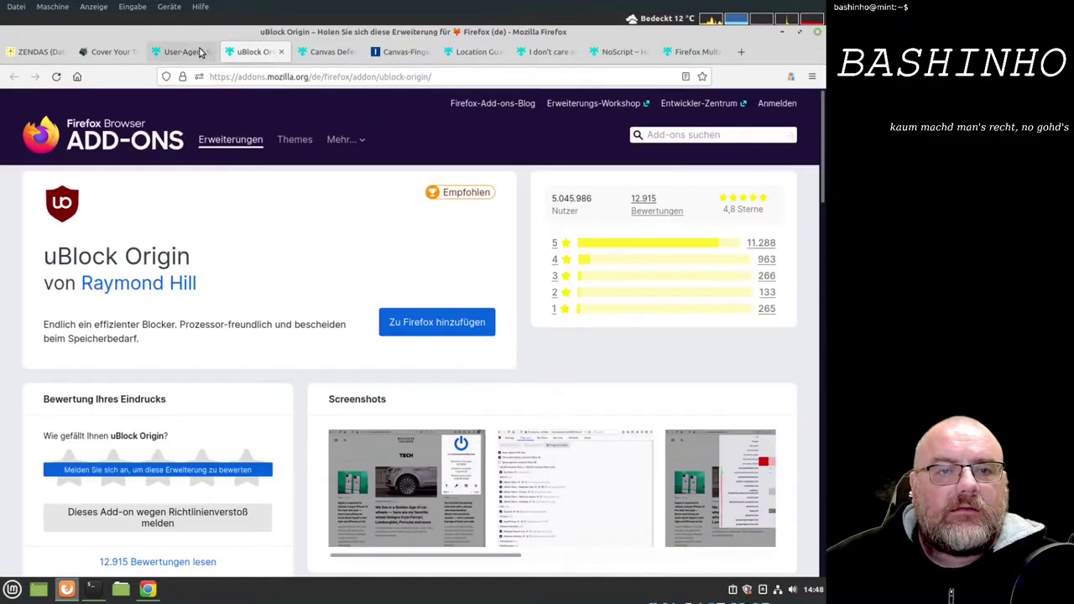
click(193, 53)
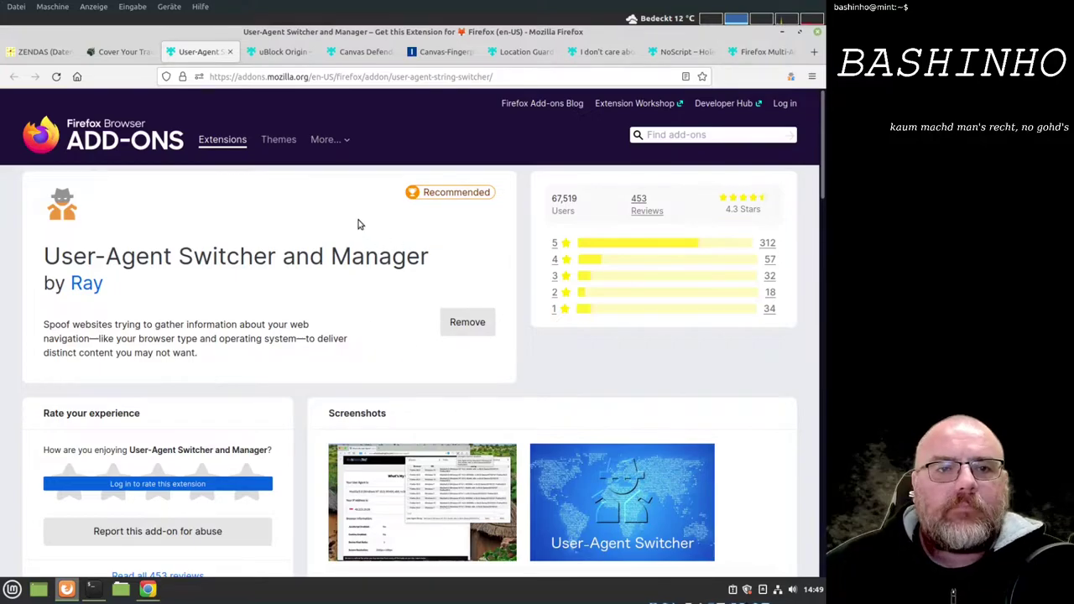
click(270, 51)
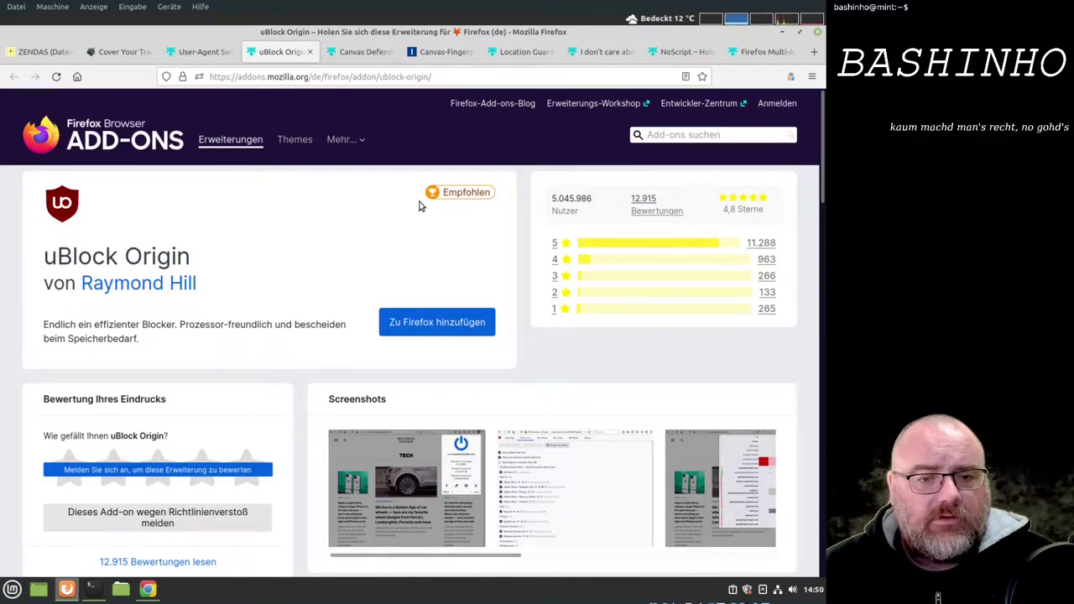
Step: Install uBlock Origin with private-window access, check its toolbar panel, then go to Canvas Defender
click(418, 317)
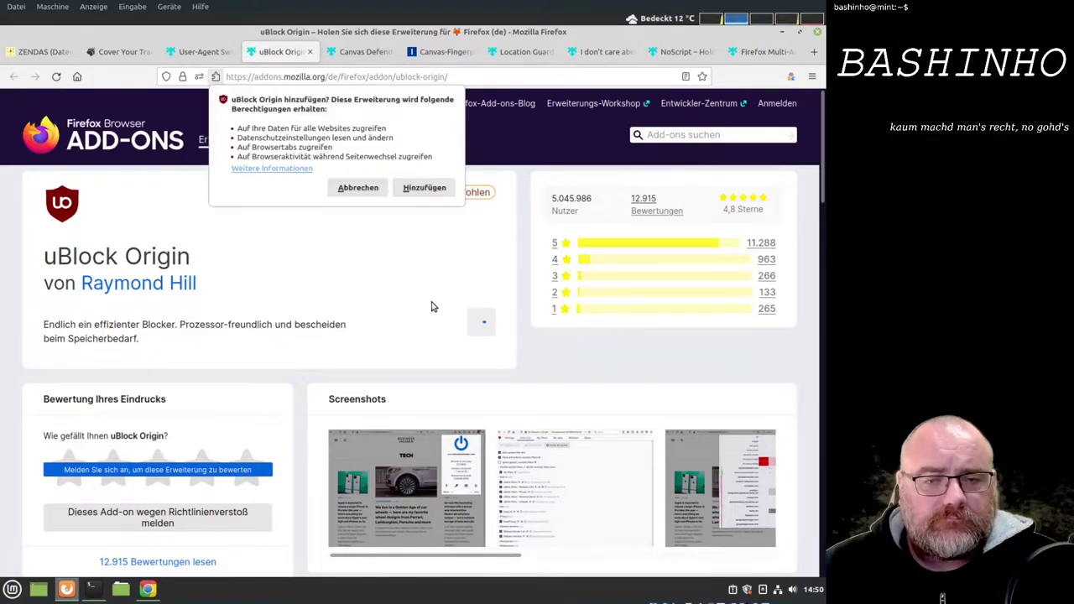
click(424, 188)
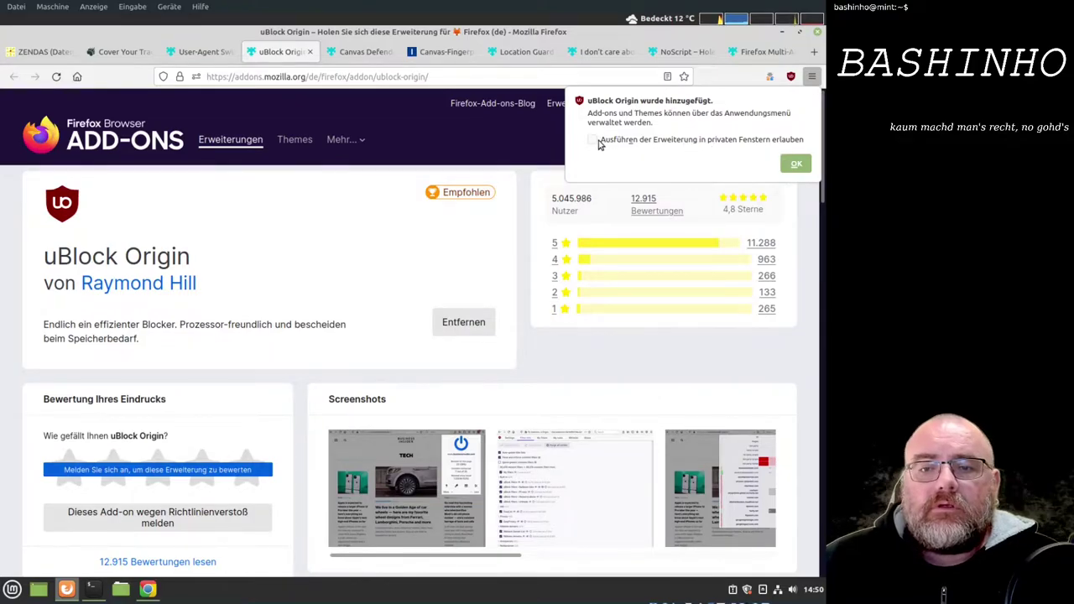
click(593, 139)
click(793, 163)
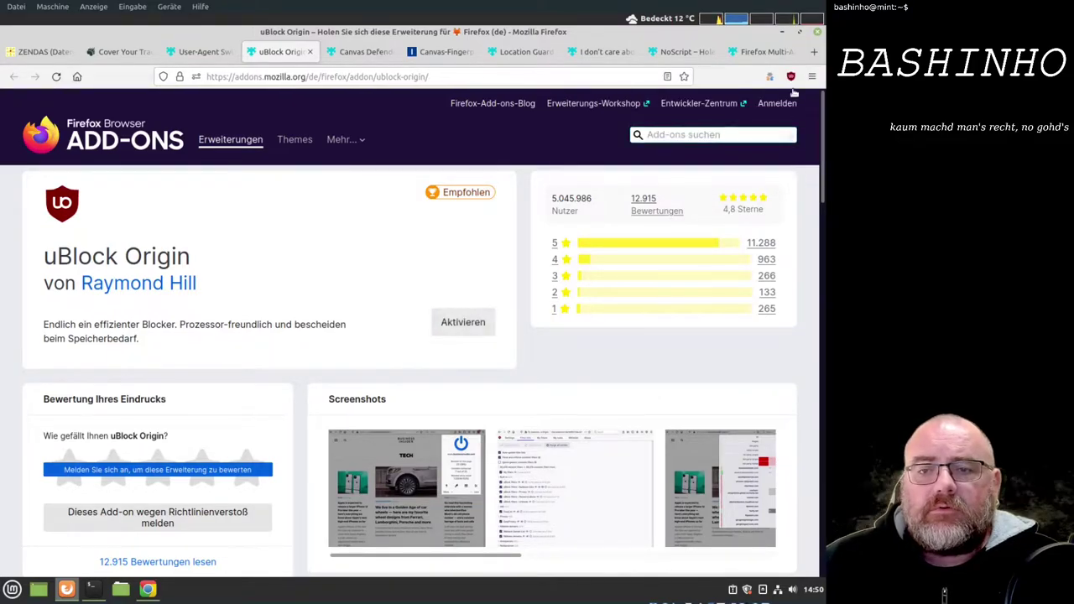
click(794, 78)
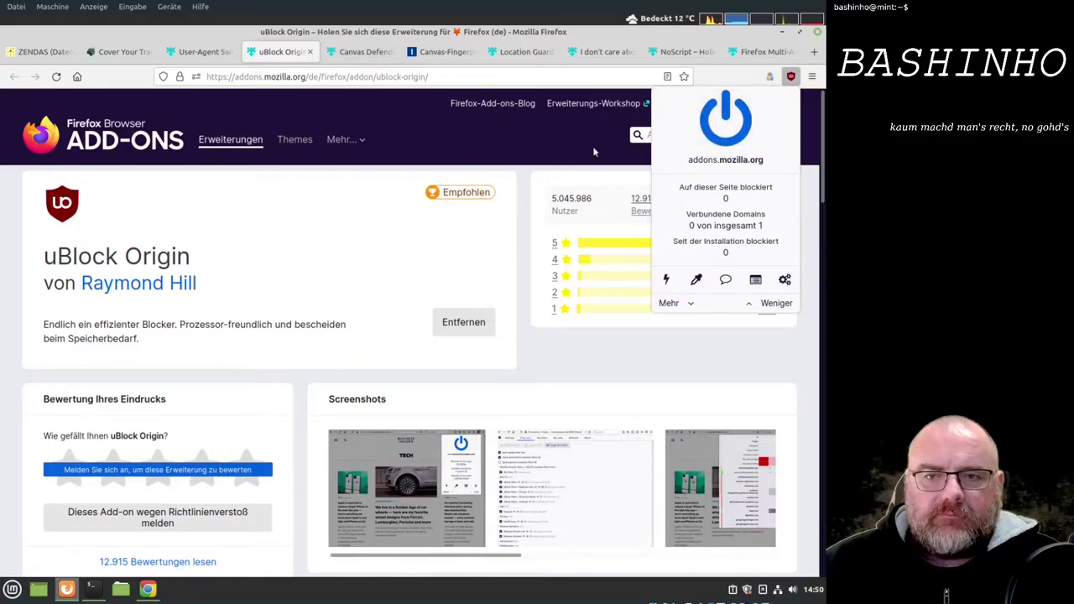
click(367, 54)
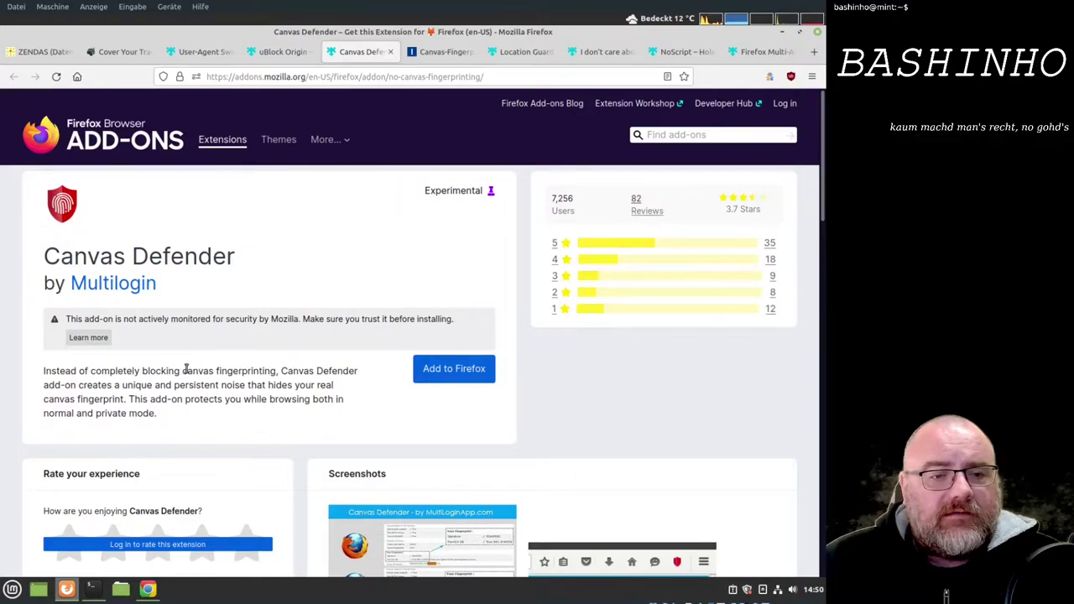
Step: Highlight Canvas Defender's canvas-blocking and persistent-noise description, then install it with private-window access
drag(126, 371, 277, 371)
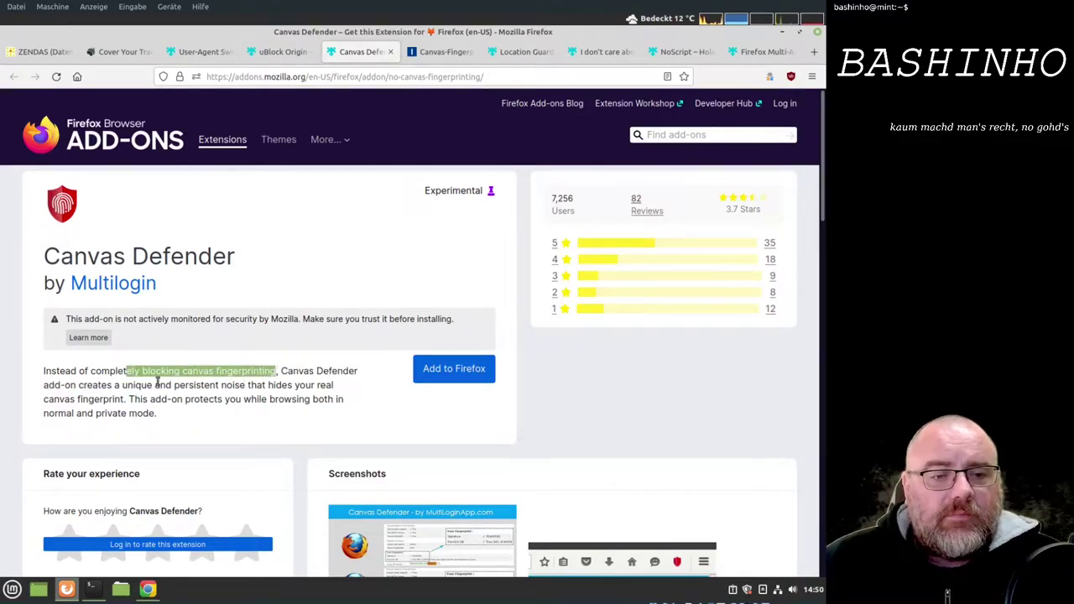
drag(153, 385, 268, 386)
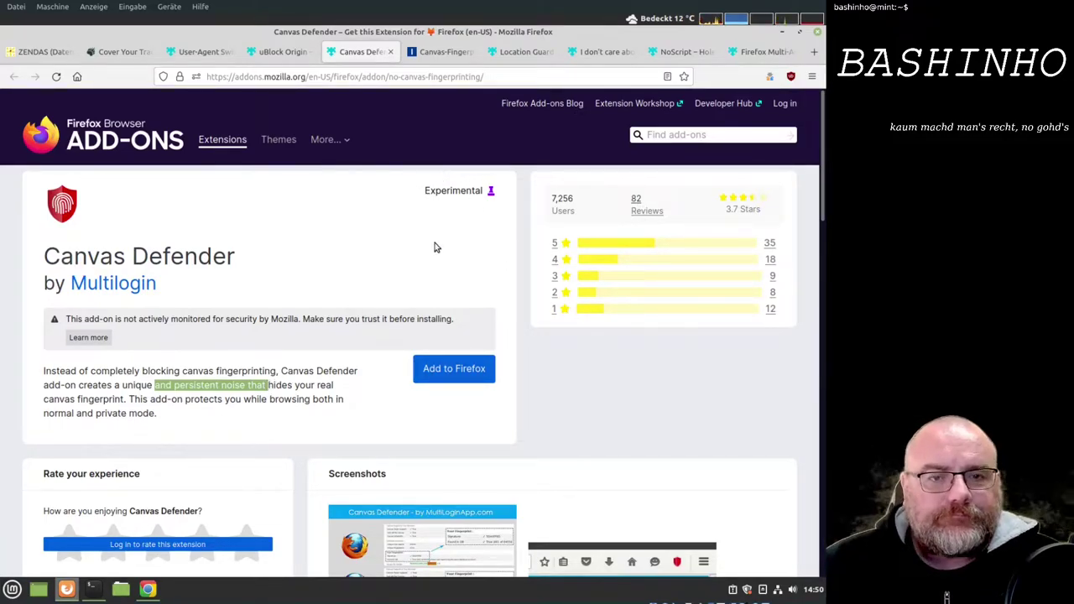
click(438, 366)
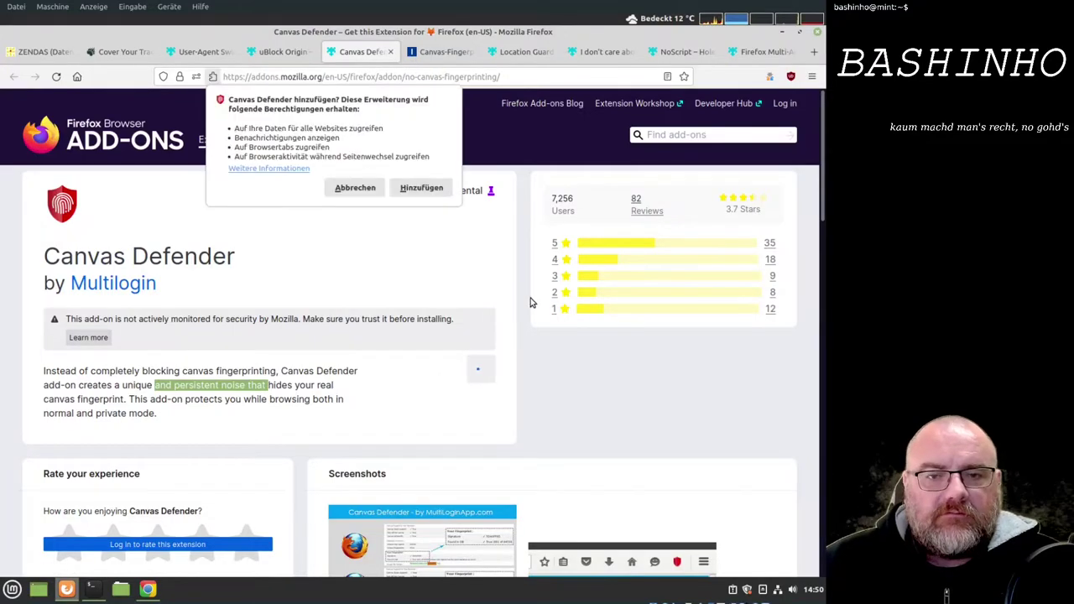
click(426, 192)
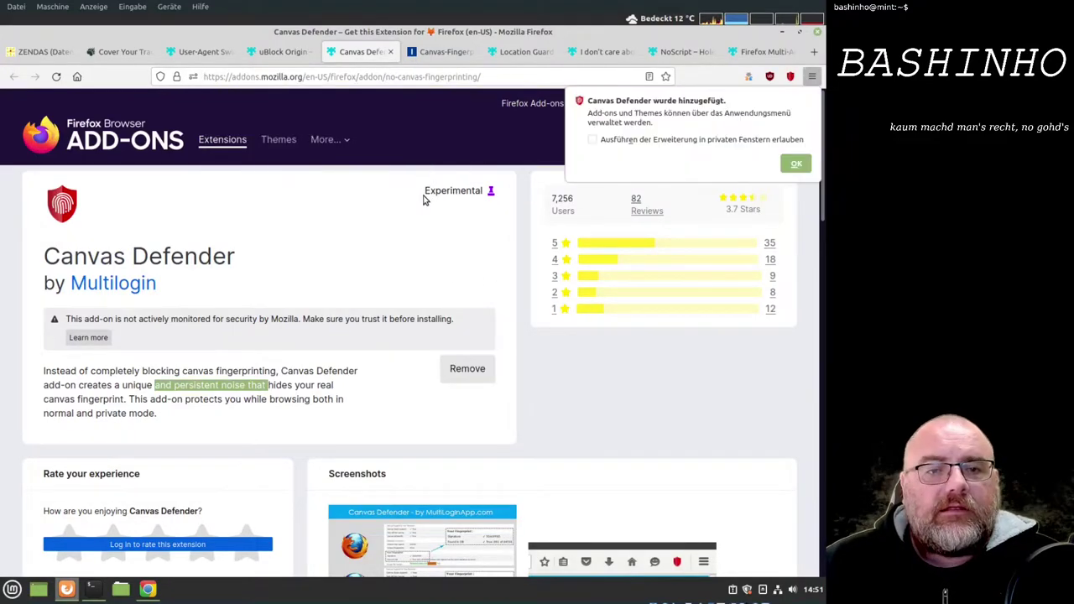
click(593, 139)
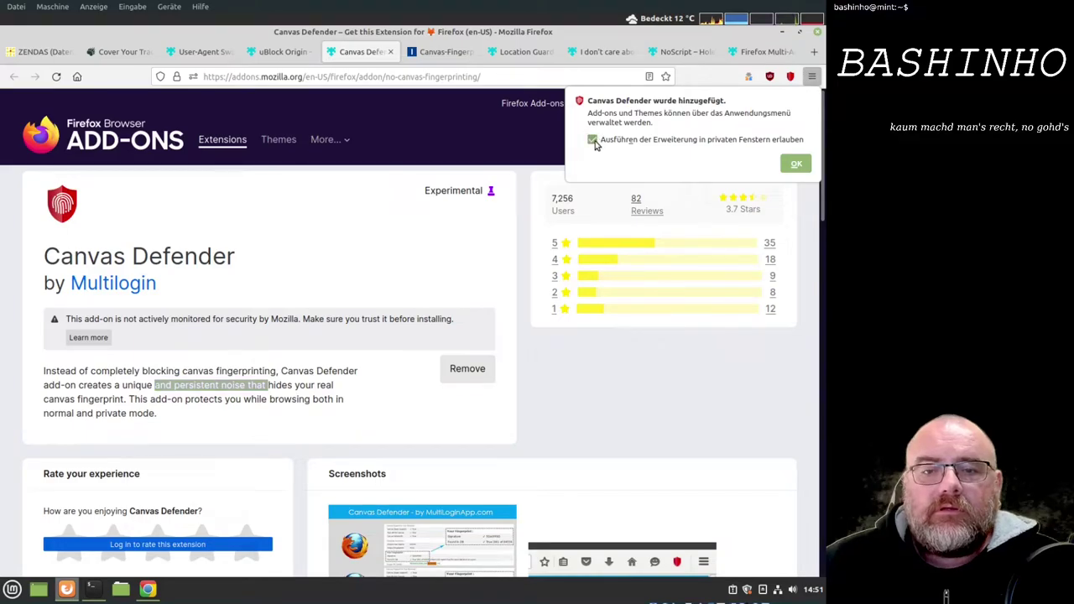
click(794, 166)
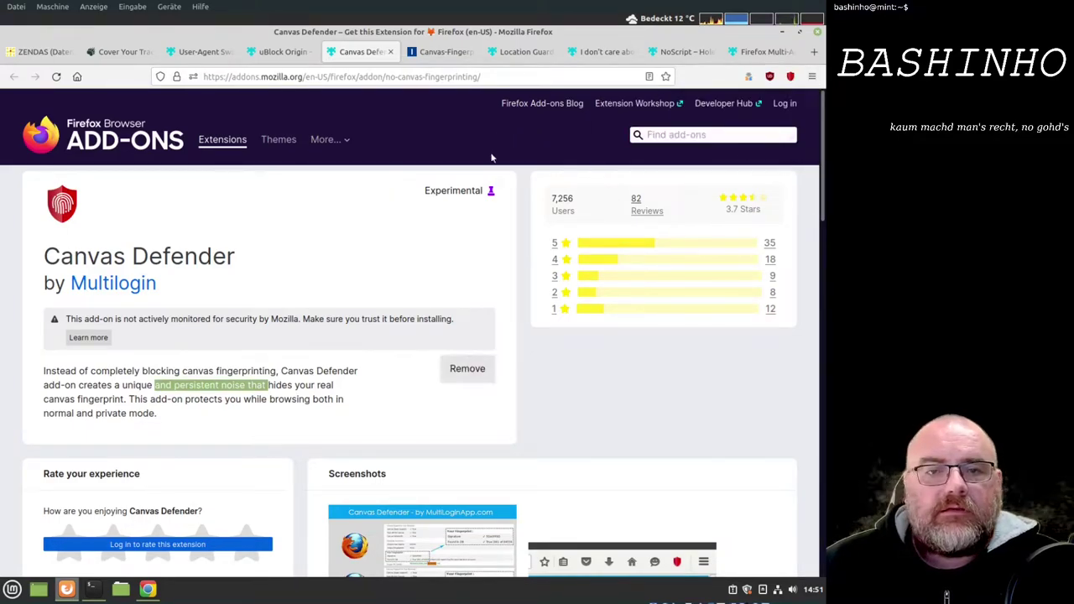
Step: Open the IONOS canvas fingerprinting article, accepting cookies and closing the promotional overlay
click(445, 53)
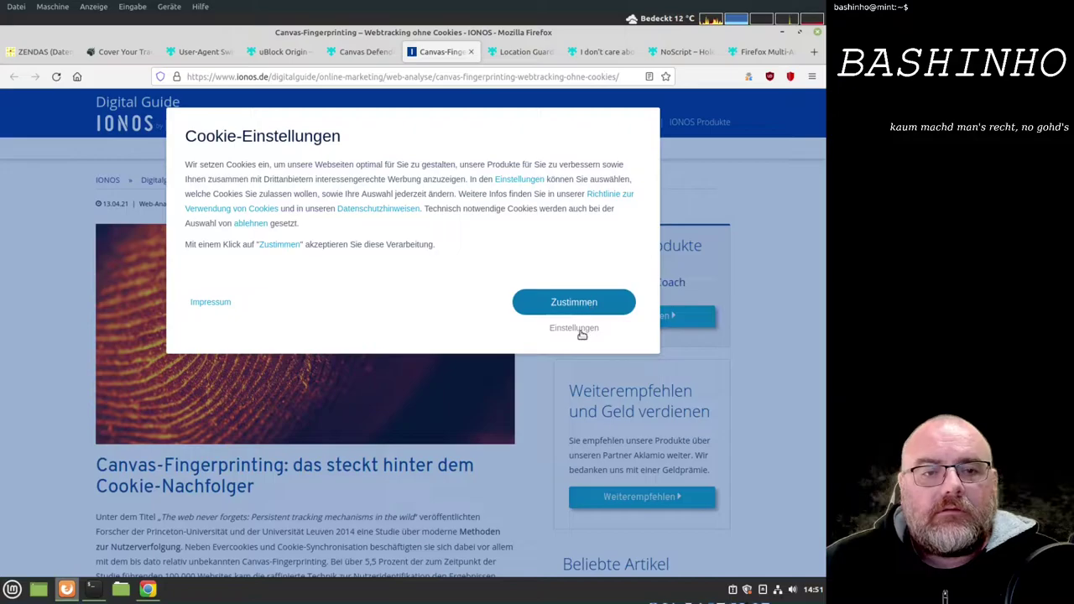
click(583, 304)
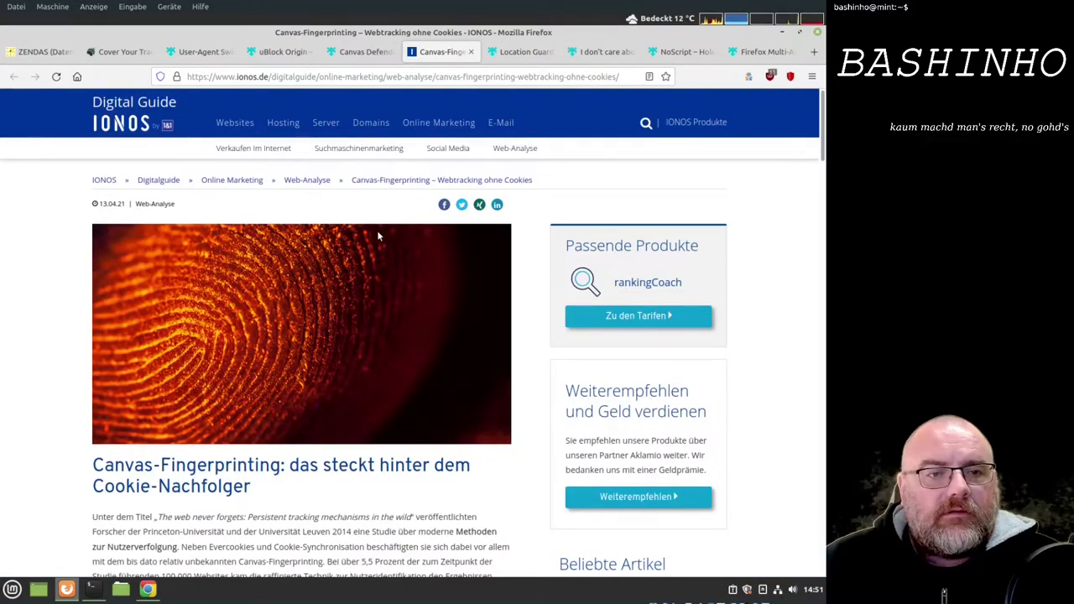
scroll(508, 252, down, 3)
scroll(502, 247, down, 3)
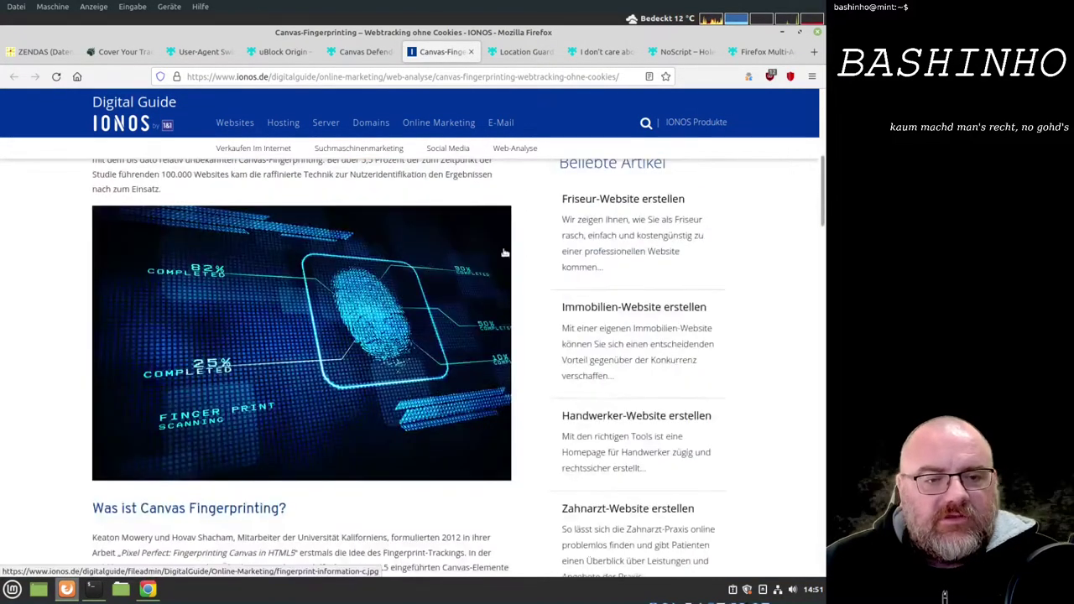
scroll(504, 254, up, 3)
mouse_move(227, 77)
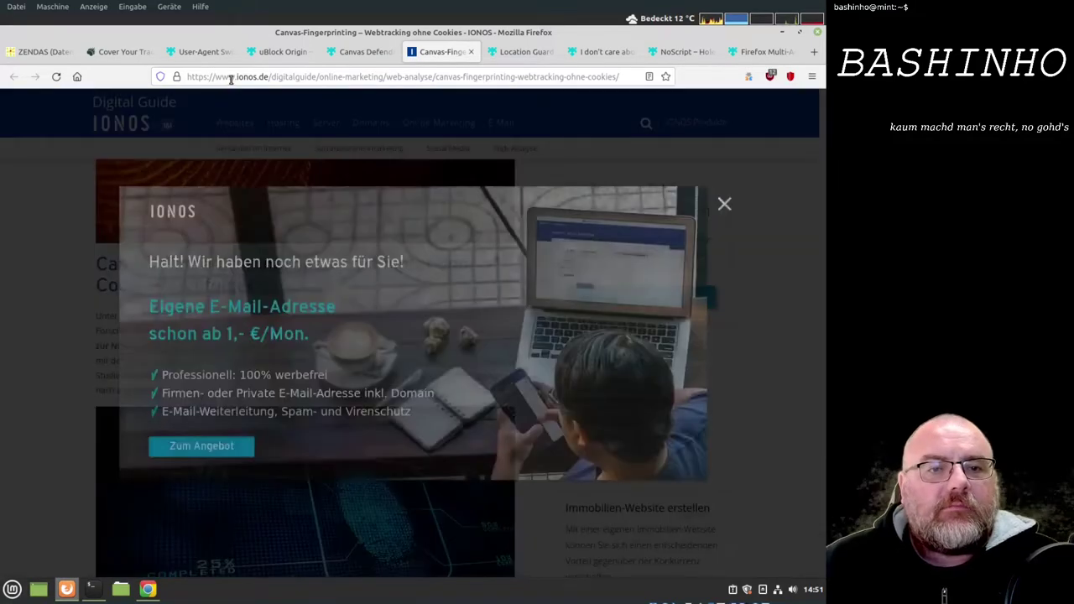
click(721, 204)
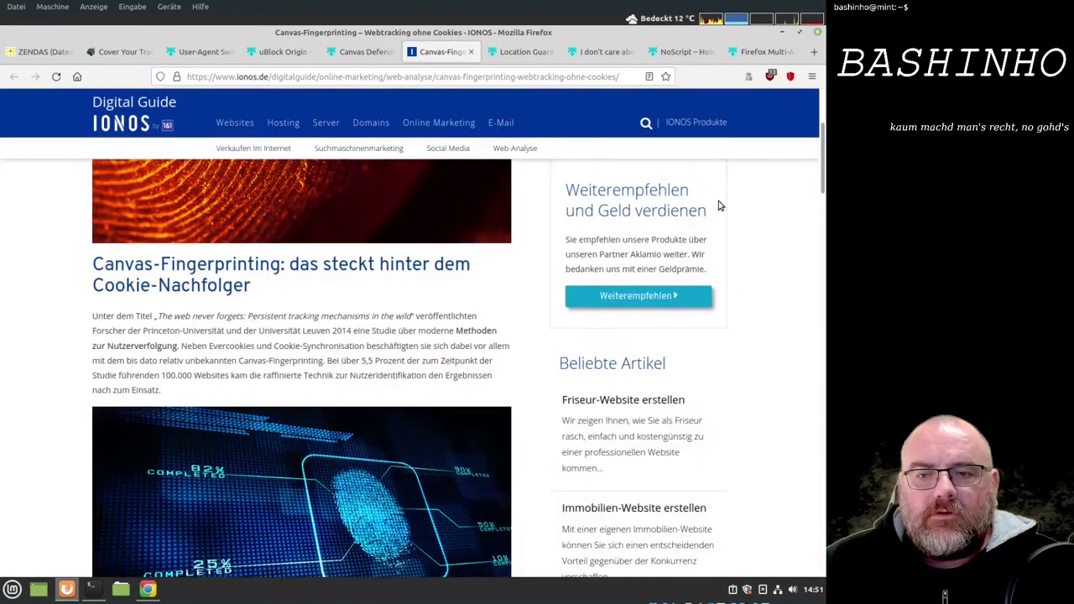
scroll(260, 244, up, 2)
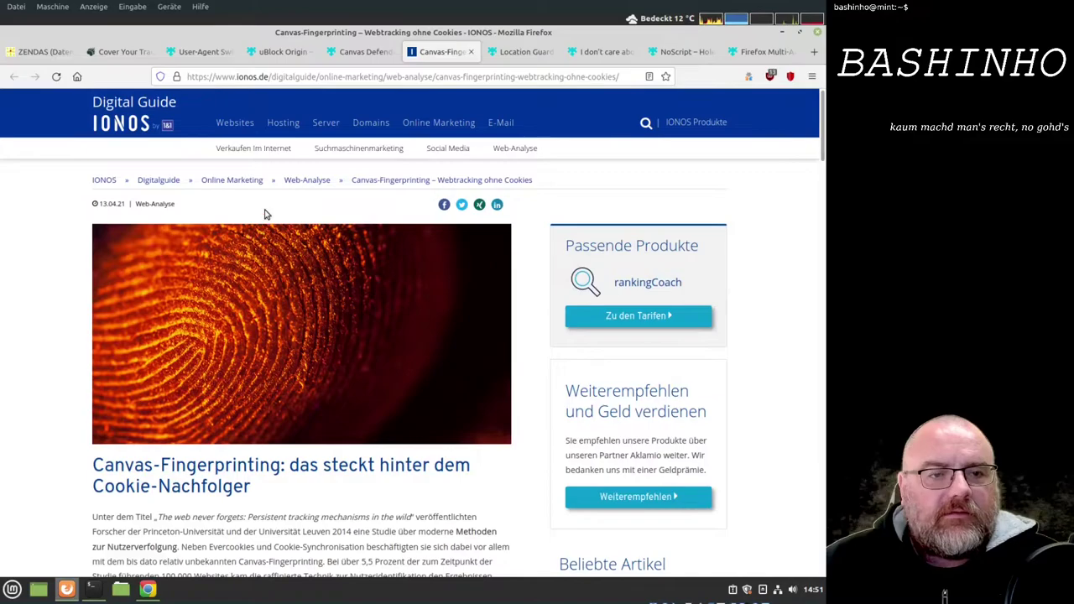
scroll(258, 235, down, 8)
scroll(257, 228, down, 3)
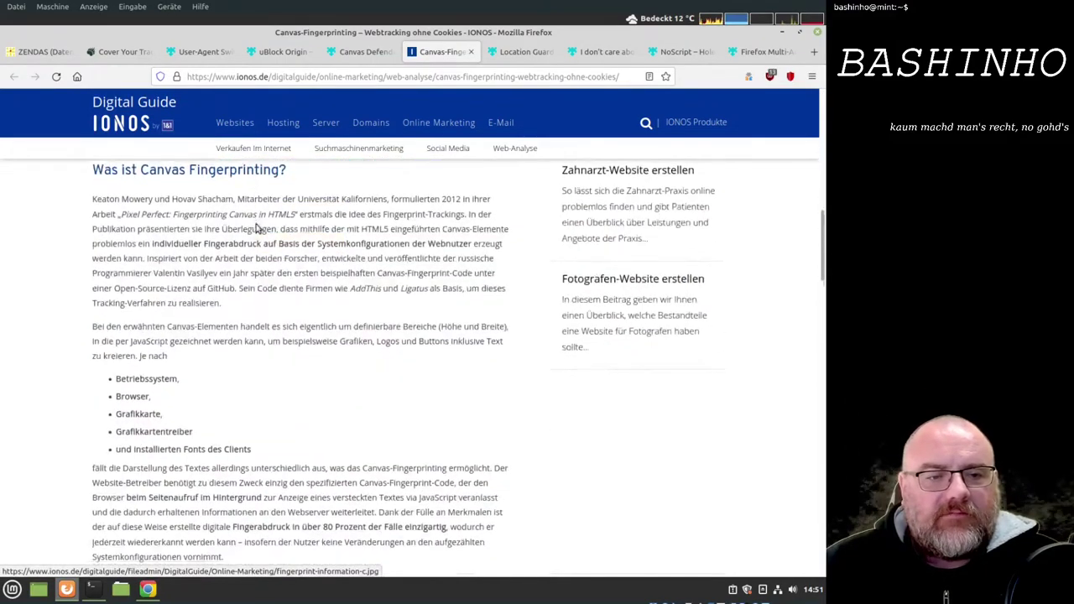
scroll(257, 228, down, 2)
scroll(258, 228, up, 1)
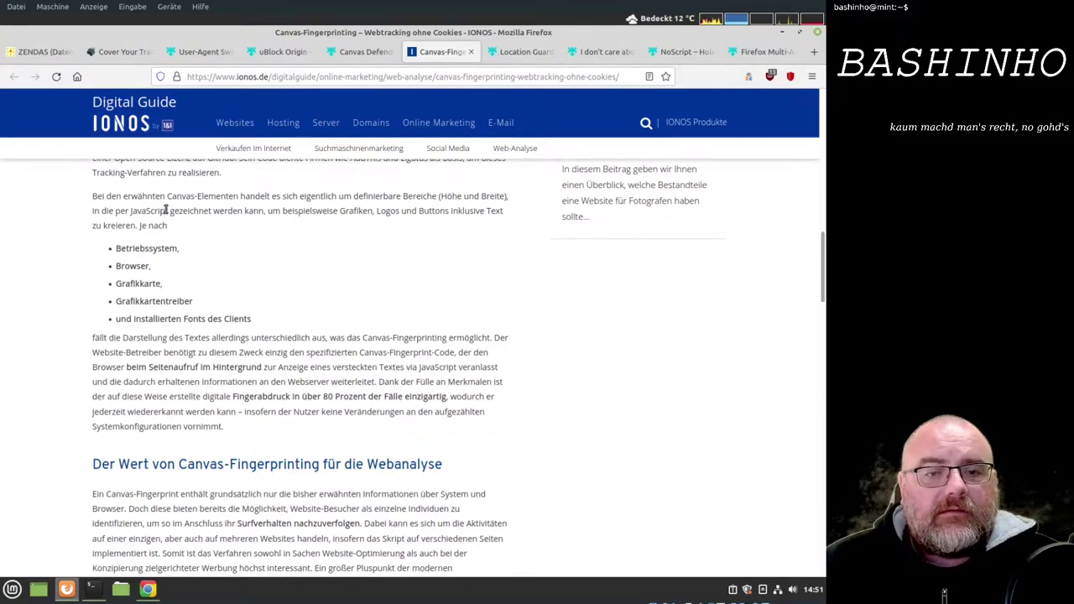
Step: Highlight the graphics, logos and buttons phrase, then return to the Canvas Defender page
drag(169, 210, 420, 212)
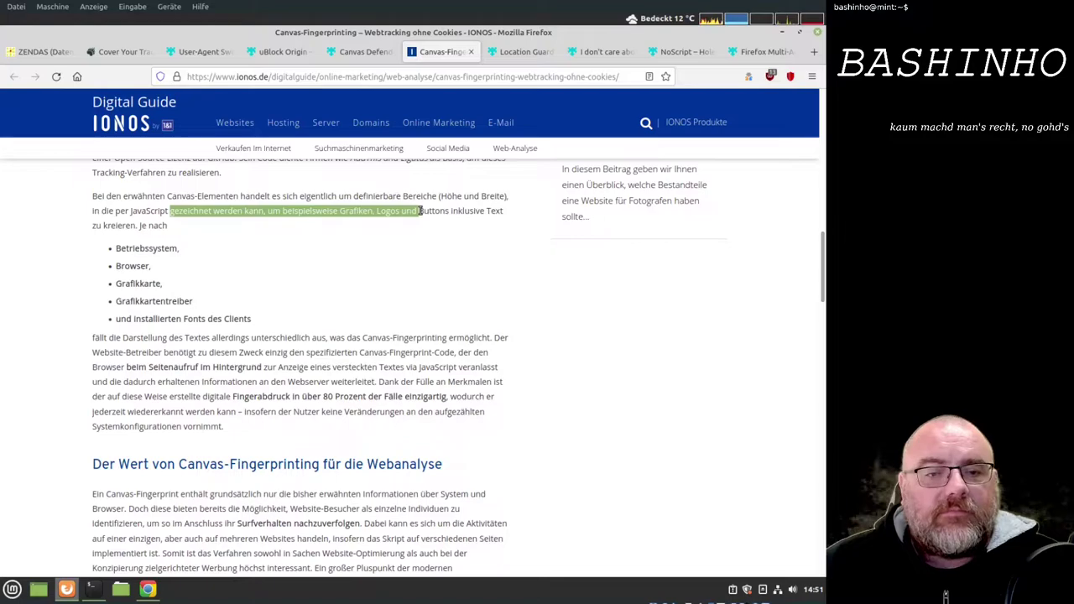
click(215, 216)
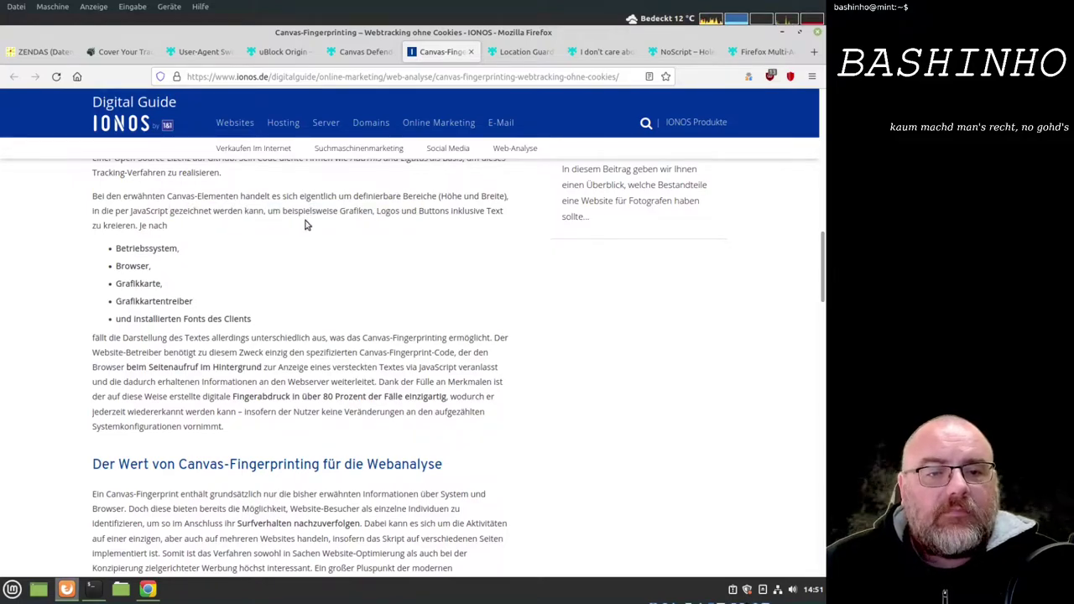
drag(341, 211, 498, 212)
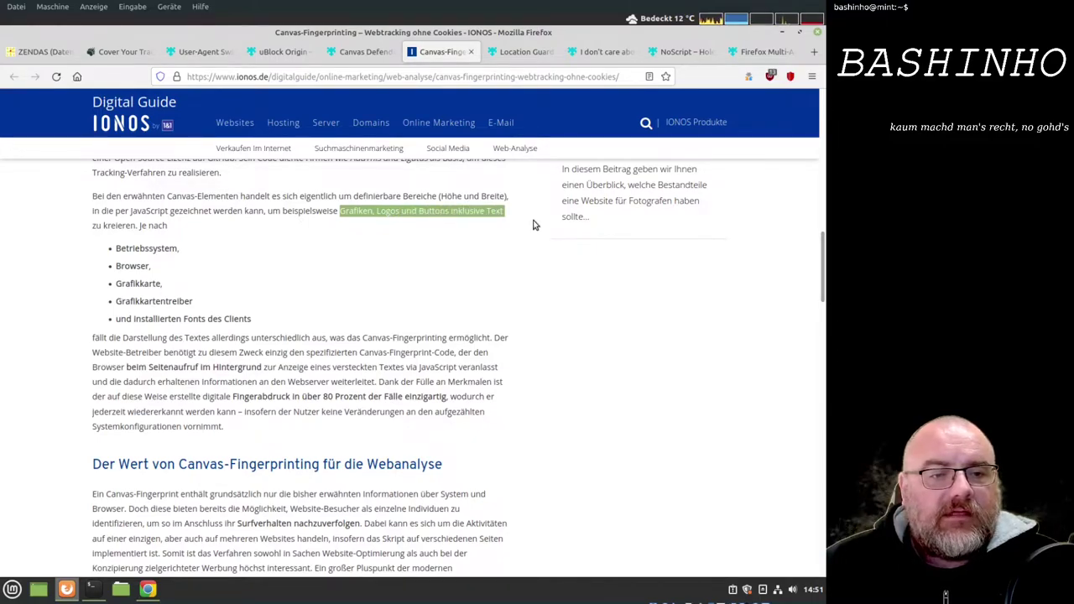
drag(498, 212, 494, 212)
click(130, 211)
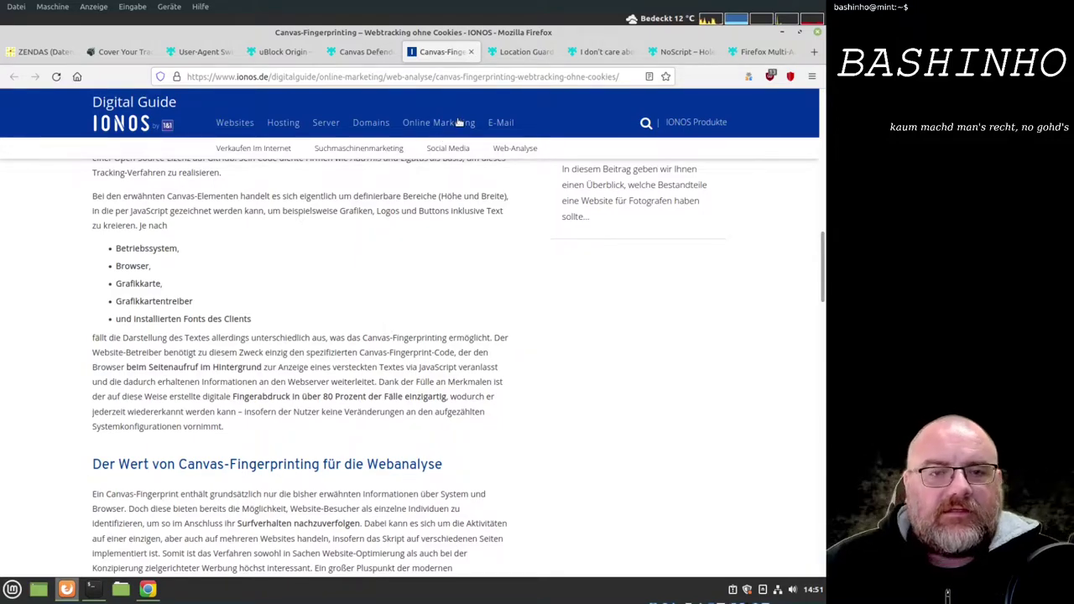
click(359, 51)
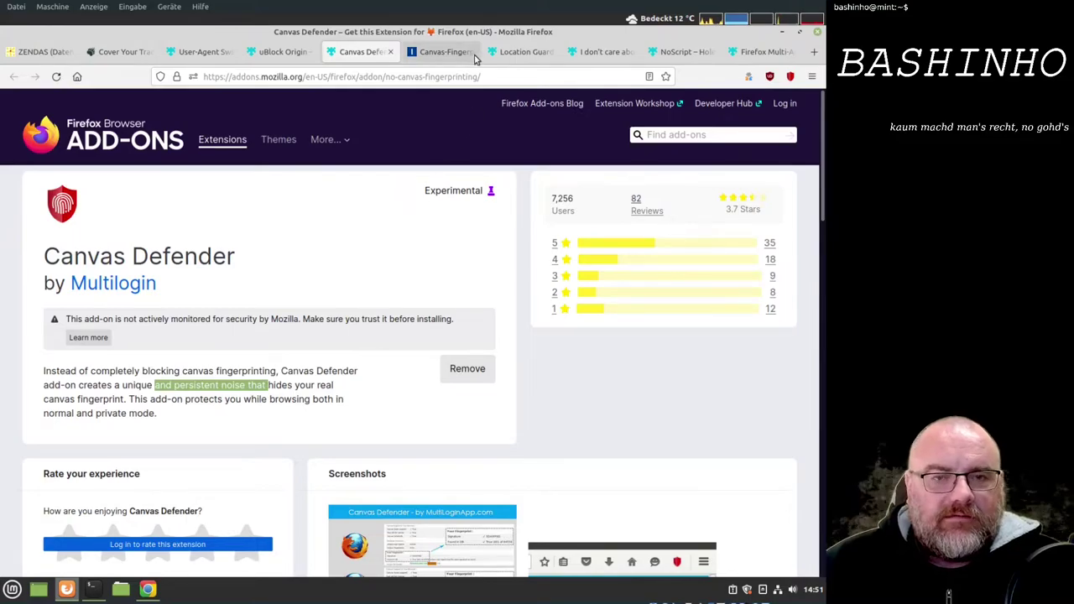
Step: Add Location Guard to Firefox, allowing it in private windows, then close its demo tab
click(508, 55)
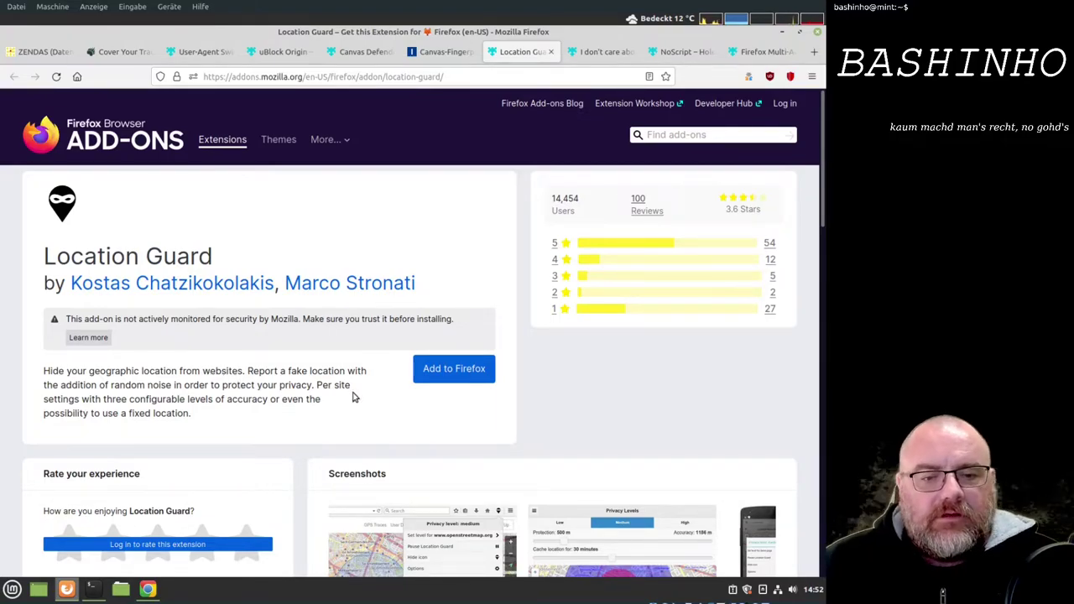
click(445, 371)
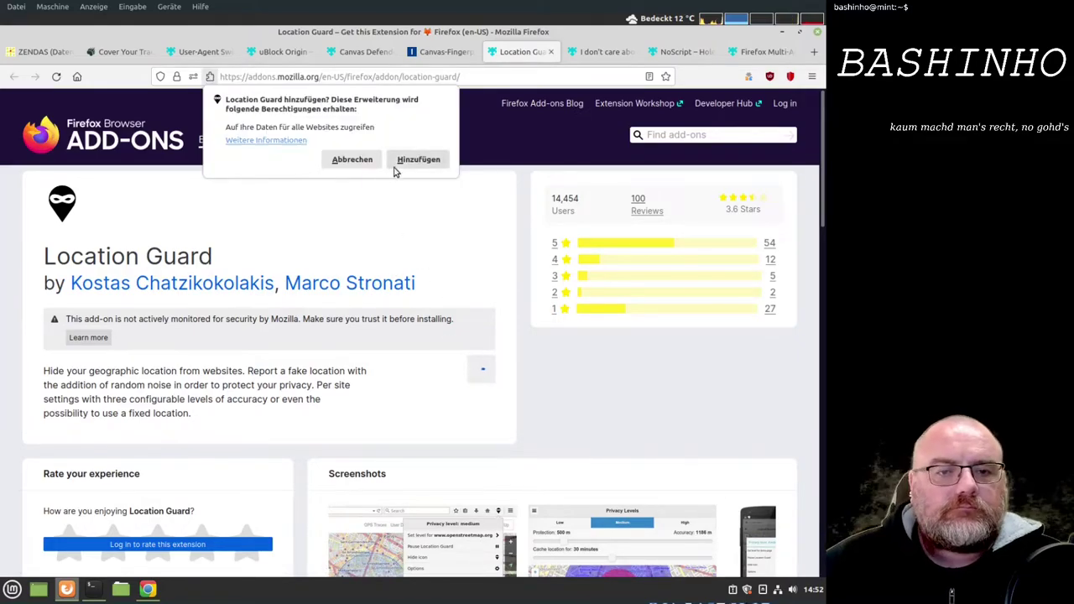
click(407, 160)
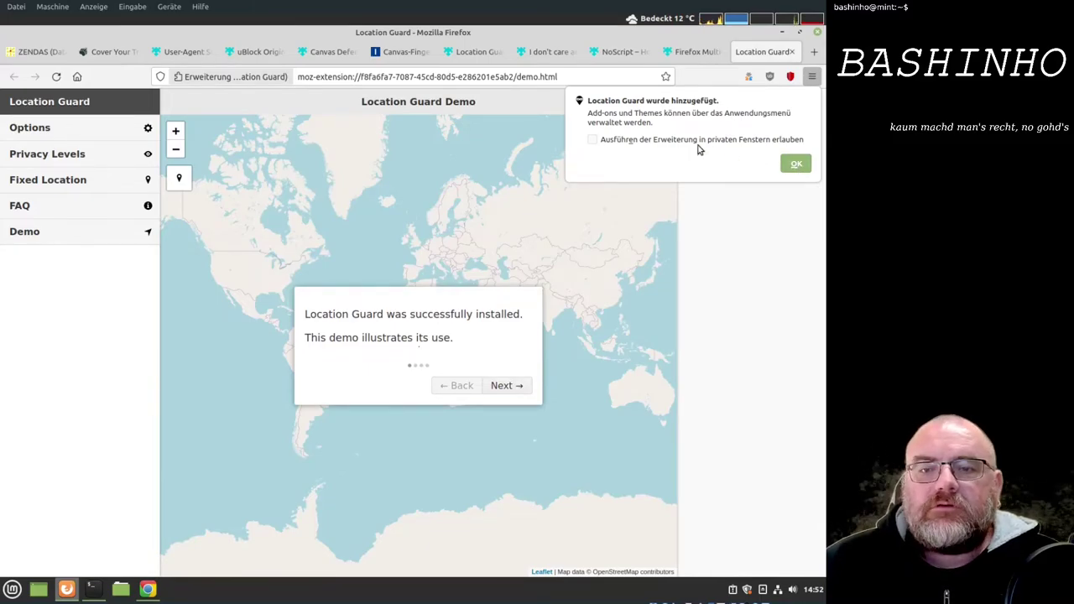
click(594, 141)
click(796, 164)
key(ctrl+w)
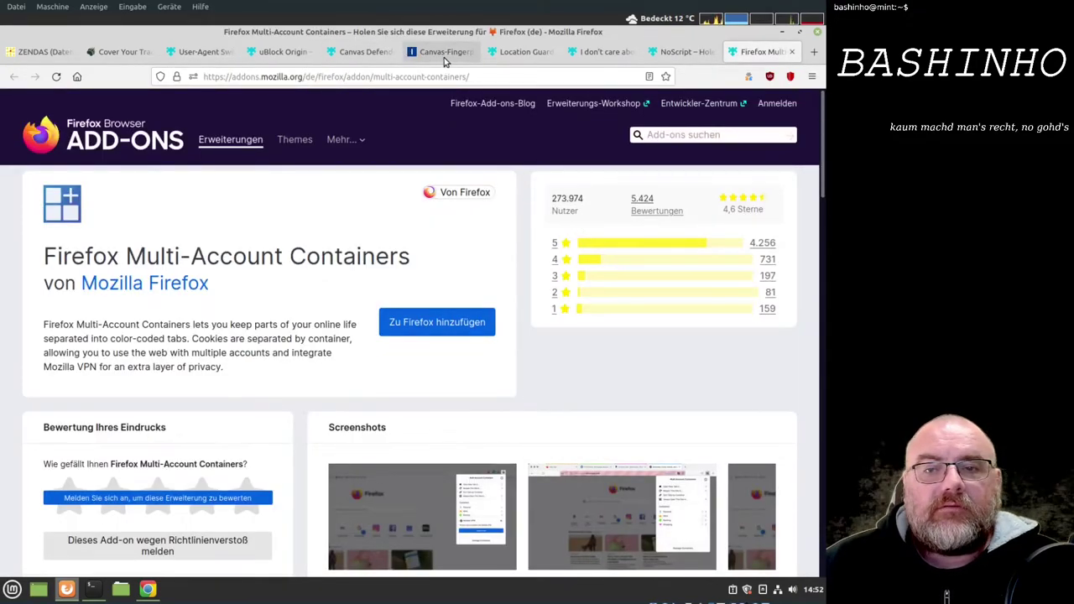
Step: Switch to the tab with the I don't care about cookies add-on page
click(583, 55)
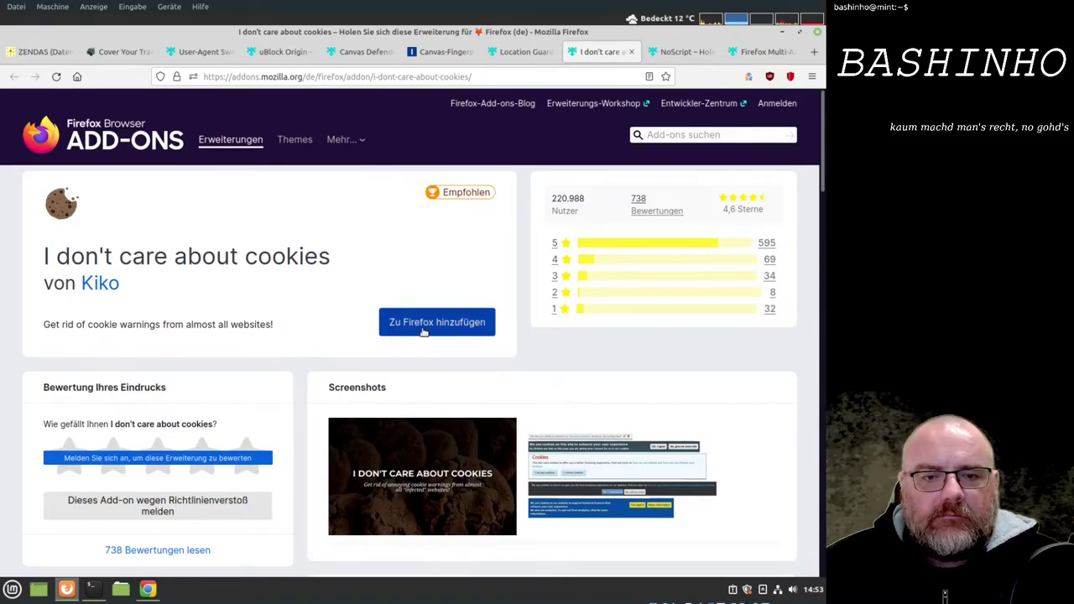
Step: Add I don't care about cookies to Firefox with private-window access, then start a blank tab
click(428, 328)
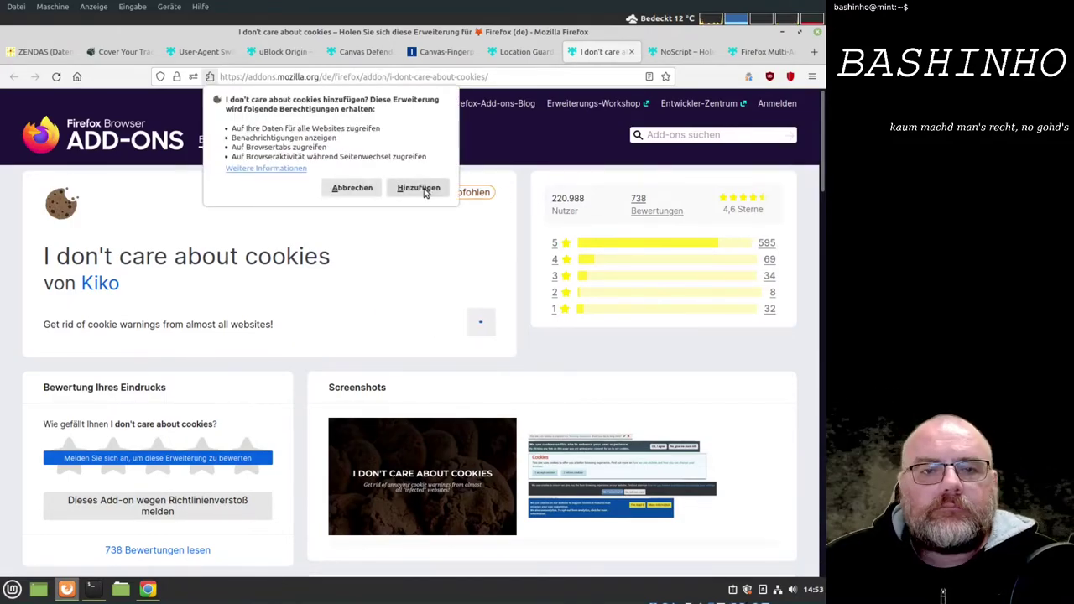
click(424, 188)
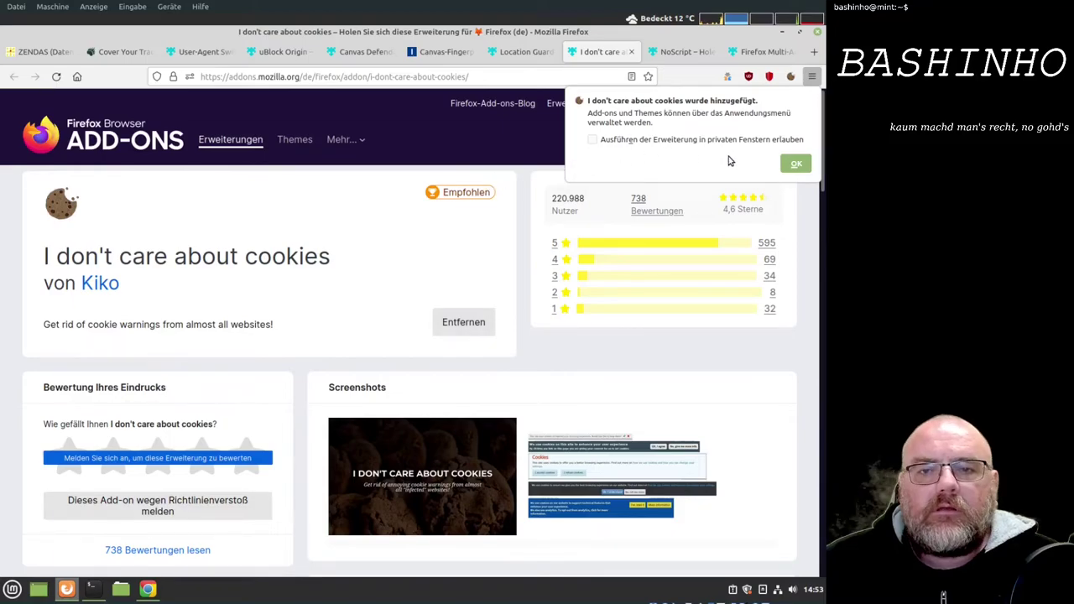
click(684, 141)
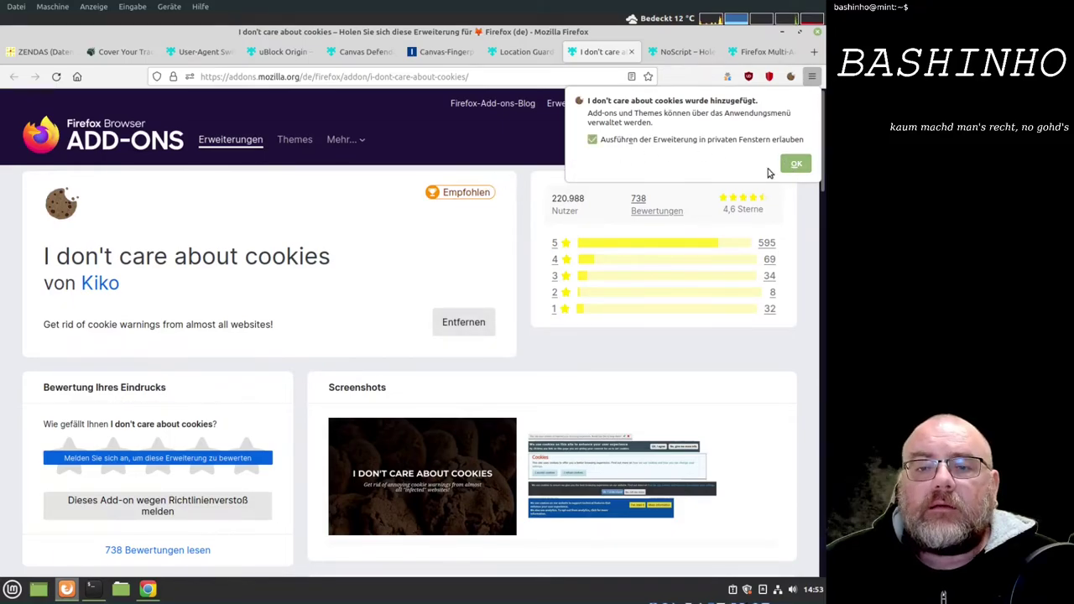
click(793, 164)
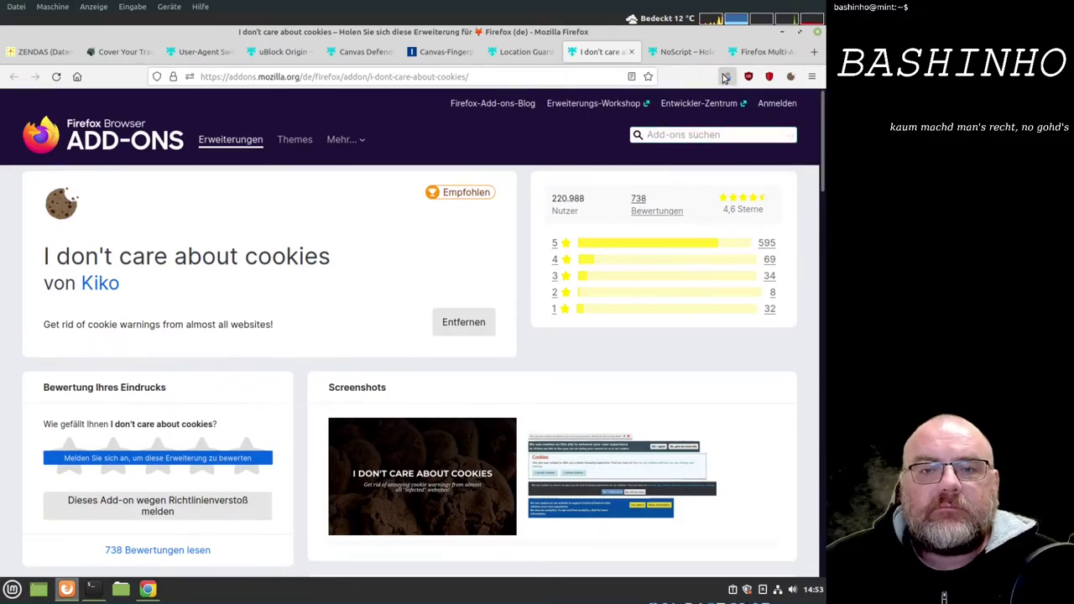
click(813, 52)
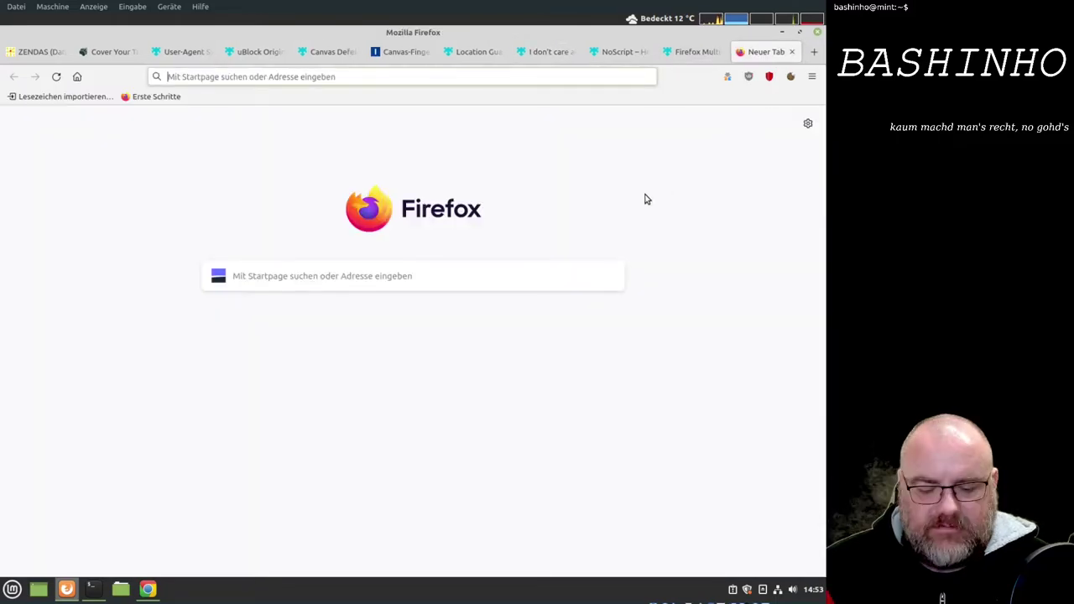
Step: Load zeit.de to check the cookie banner handling, then close the ZEIT ONLINE tab
text(zeit.de)
key(Return)
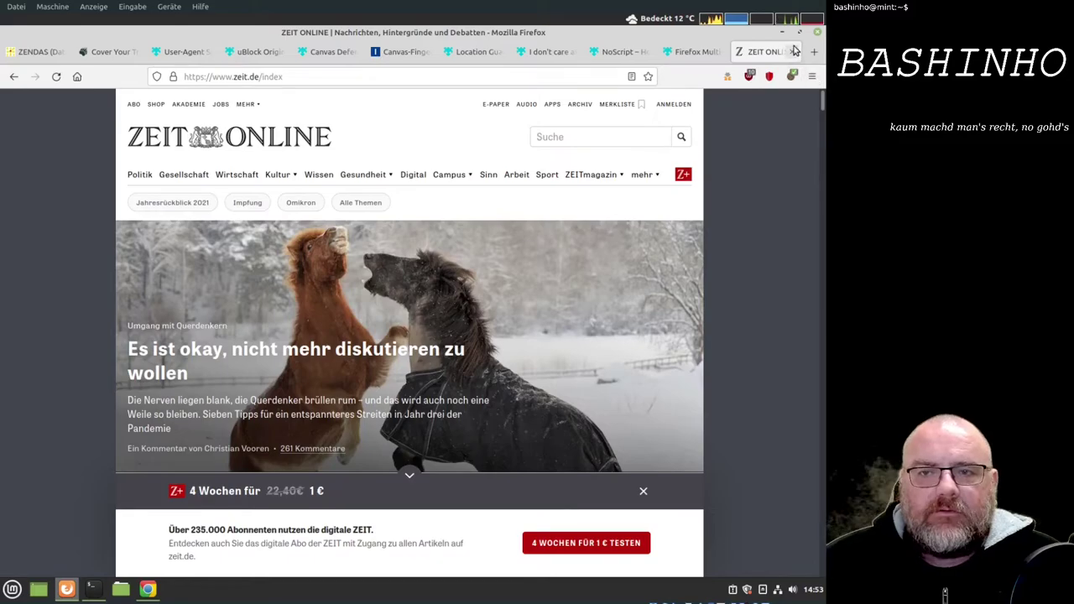
click(792, 53)
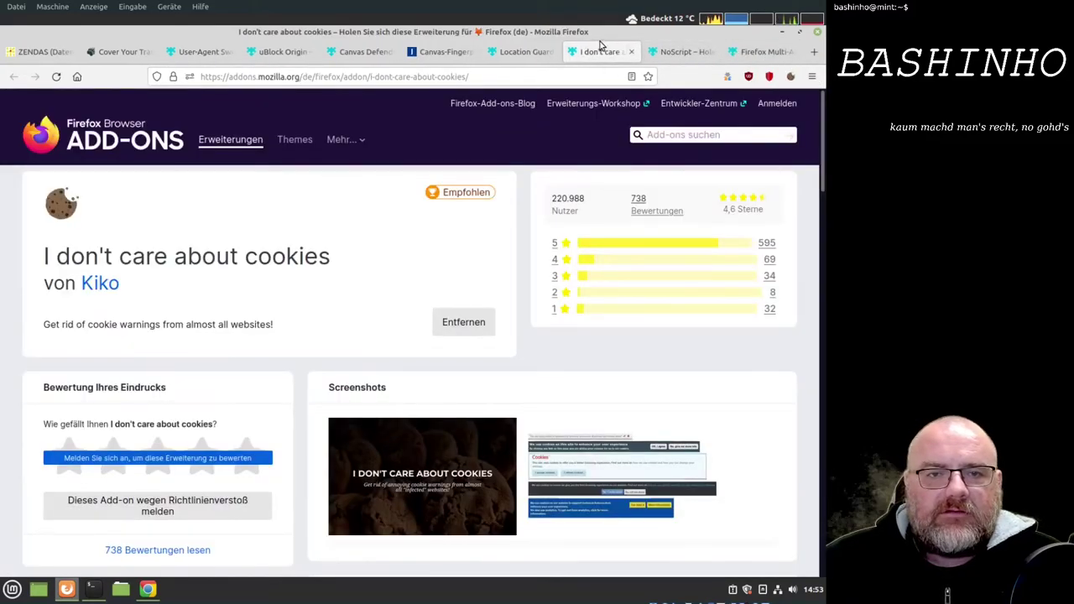
Step: Read NoScript's XSS and Spectre protection description, then switch to the Multi-Account Containers tab
click(668, 56)
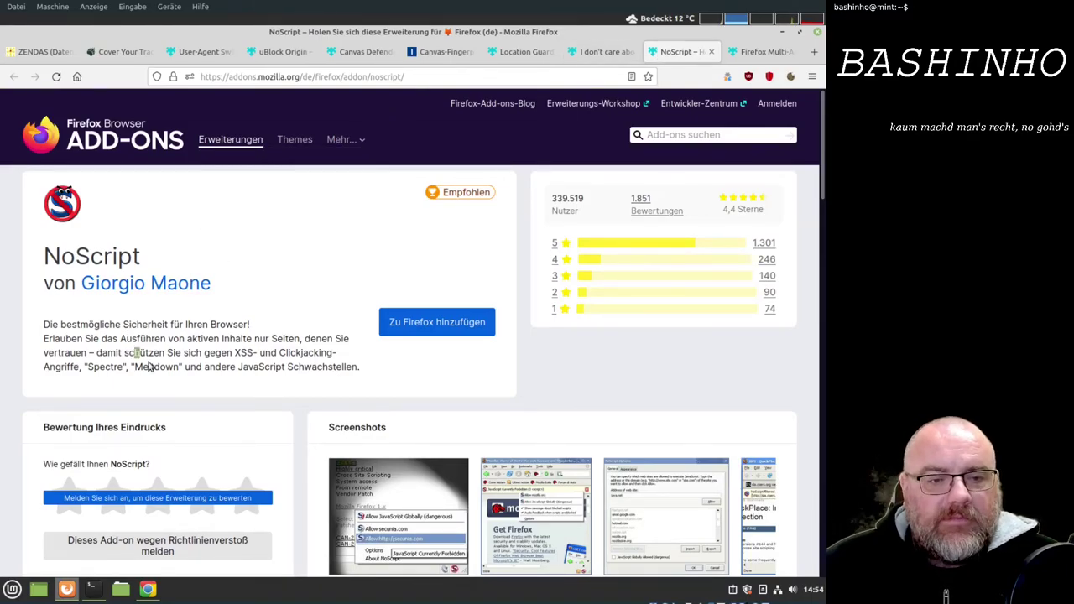
drag(149, 367, 286, 364)
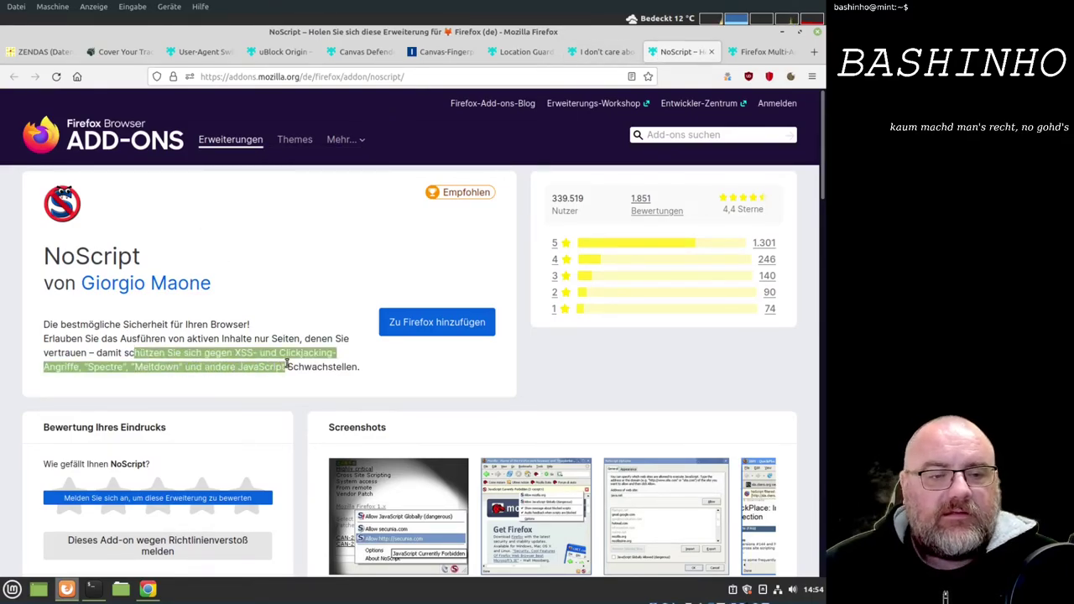
click(308, 314)
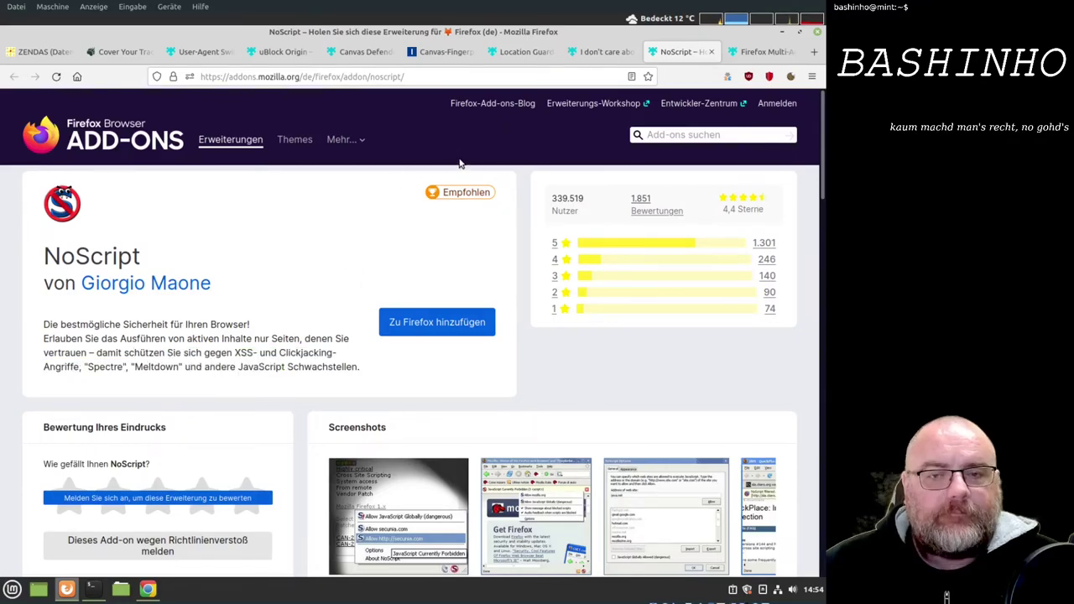
click(745, 52)
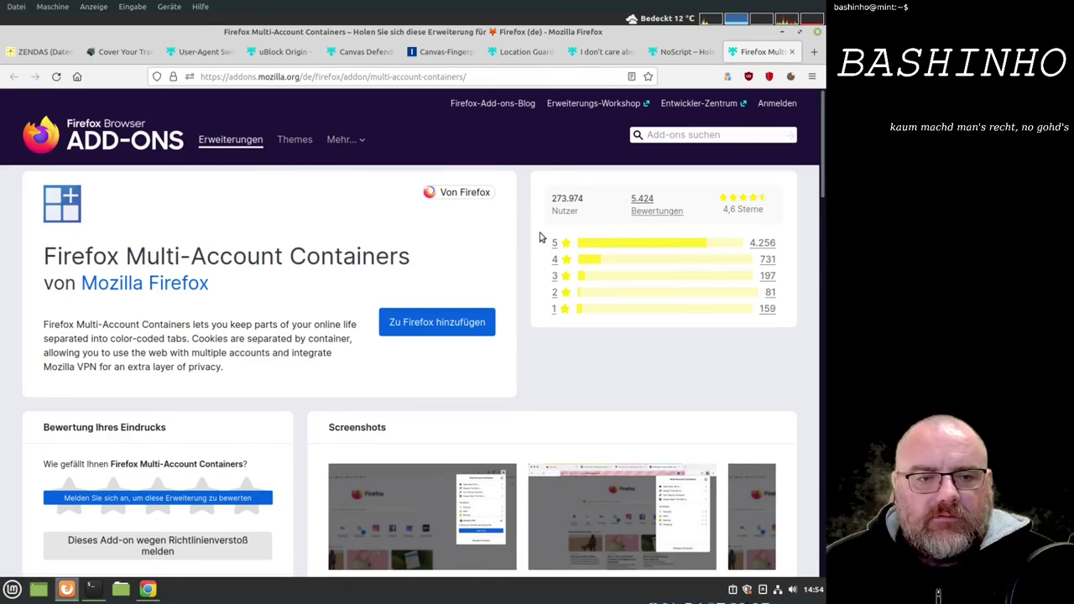
scroll(514, 255, down, 2)
scroll(515, 254, down, 3)
scroll(515, 254, down, 2)
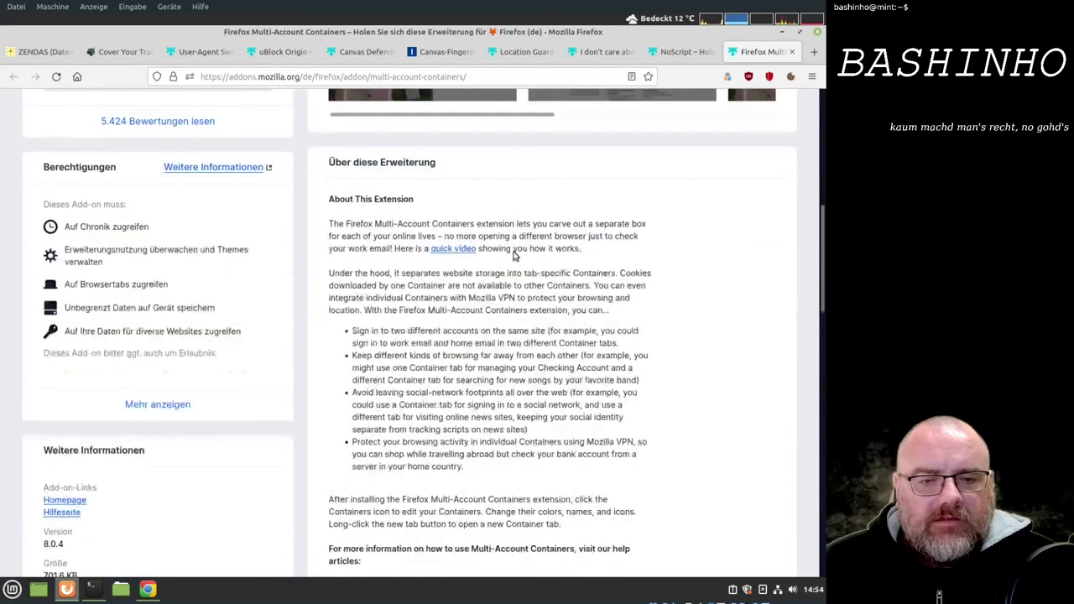
scroll(515, 254, down, 3)
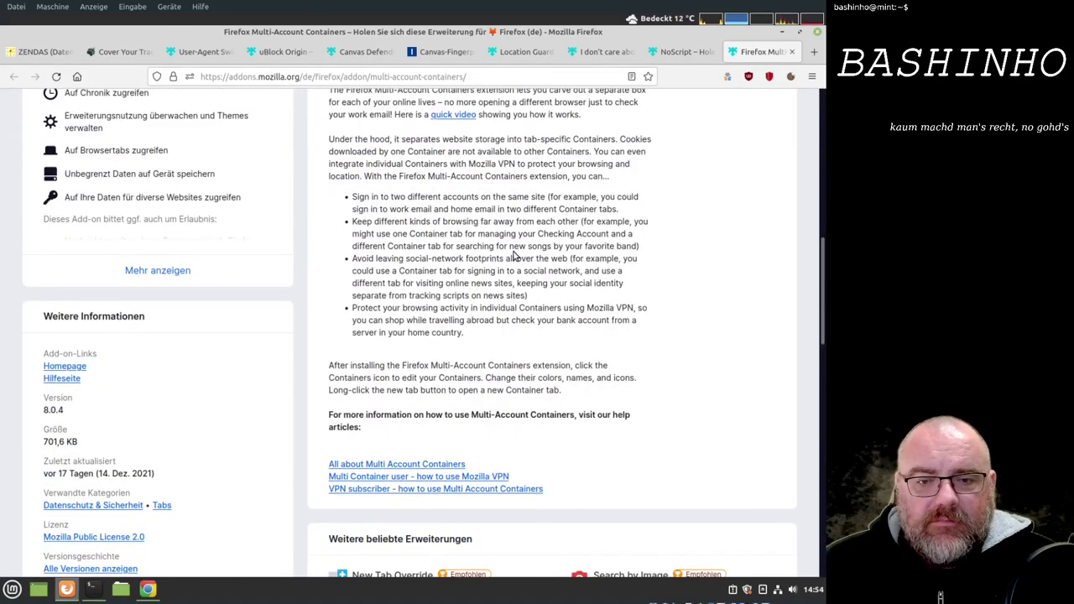
scroll(506, 258, up, 10)
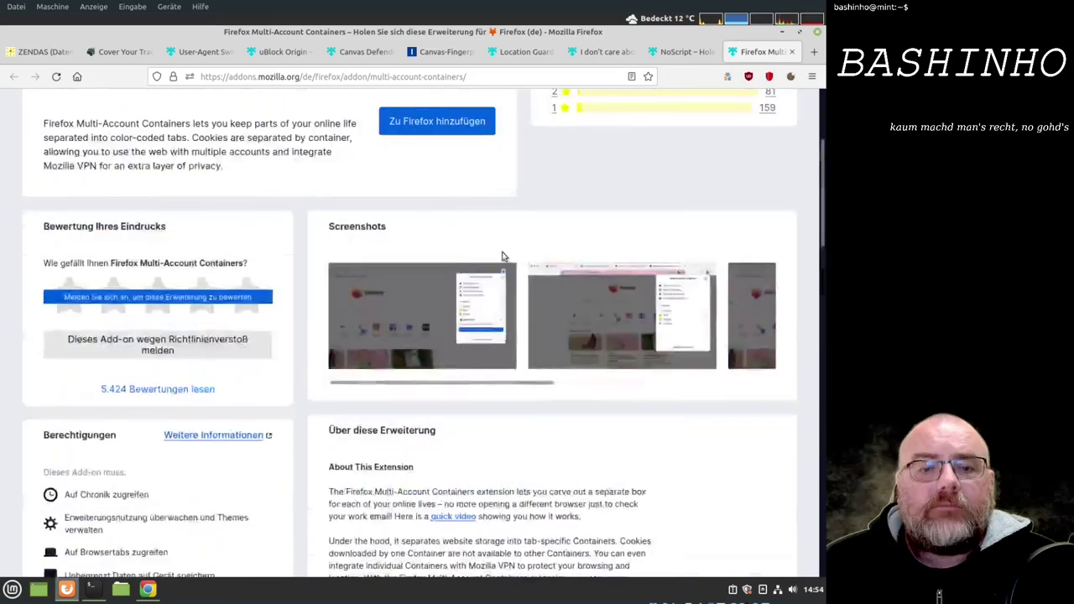